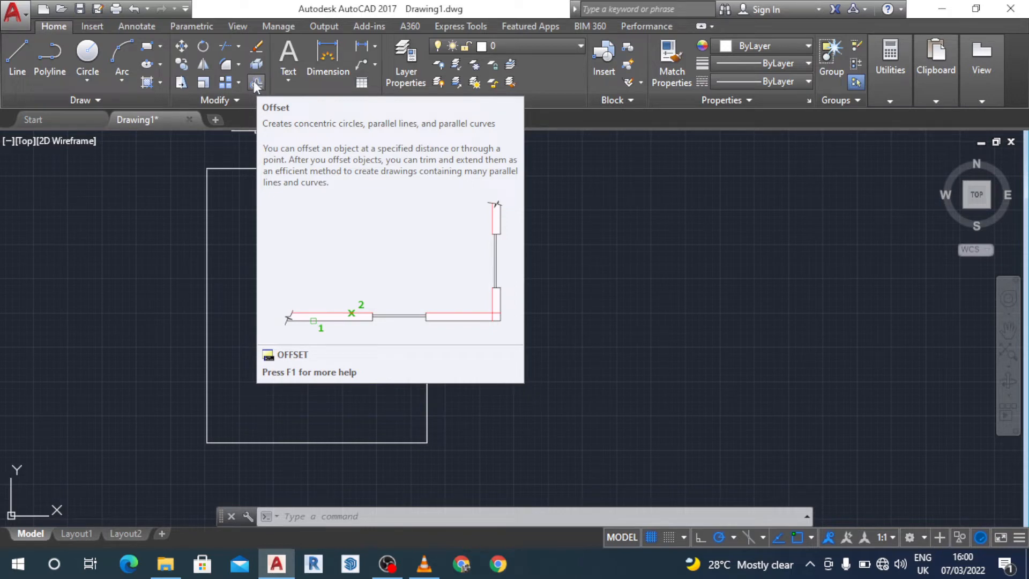
- Offset the rectangle's right side inward by a distance of 225
left_click(255, 84)
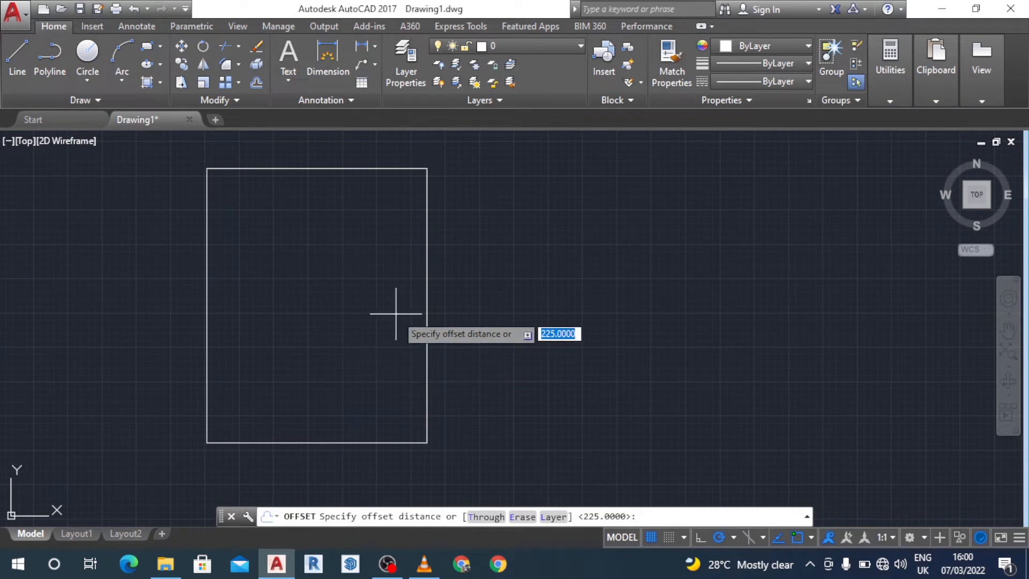
type("2")
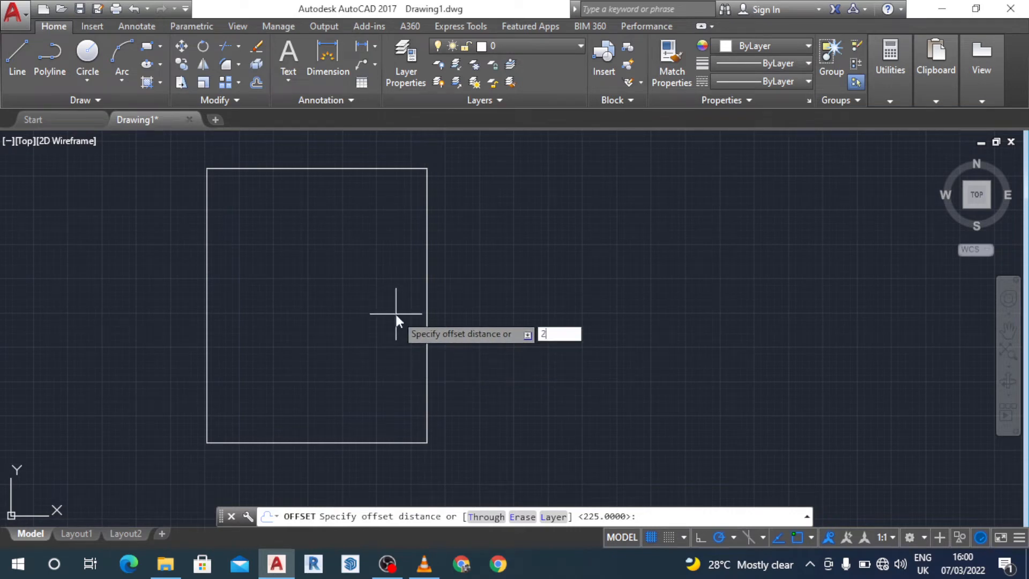
type("25")
key("Return")
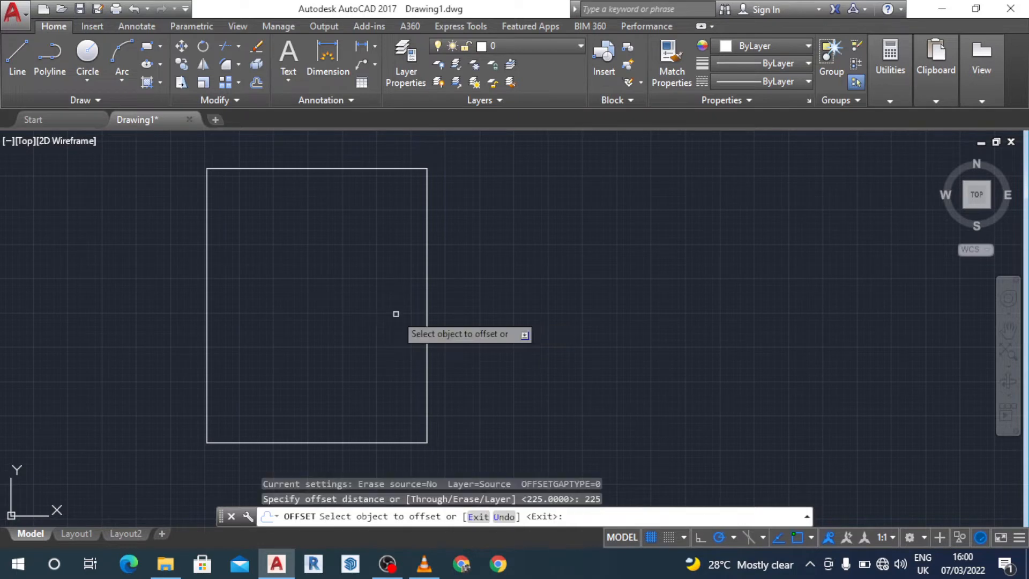
left_click(426, 269)
left_click(369, 267)
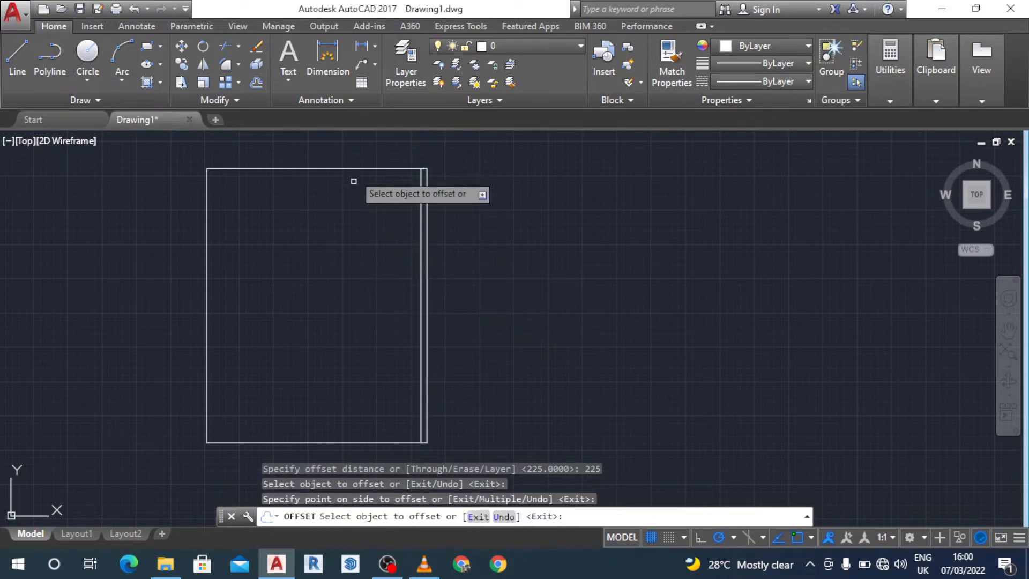
- Offset the rectangle's top, left and bottom sides inward by 225 and end the Offset command
left_click(354, 168)
left_click(349, 241)
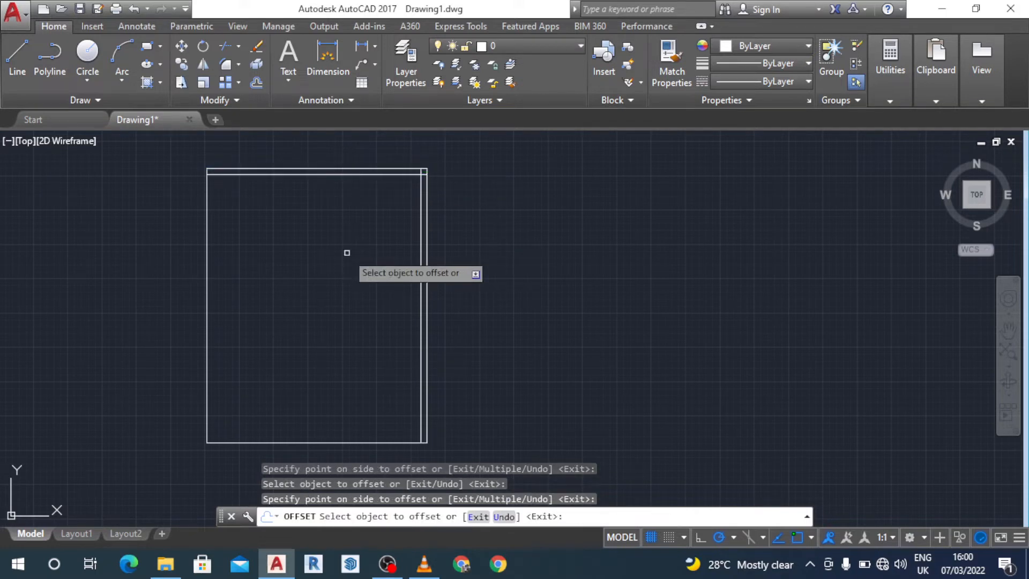
left_click(207, 241)
left_click(293, 253)
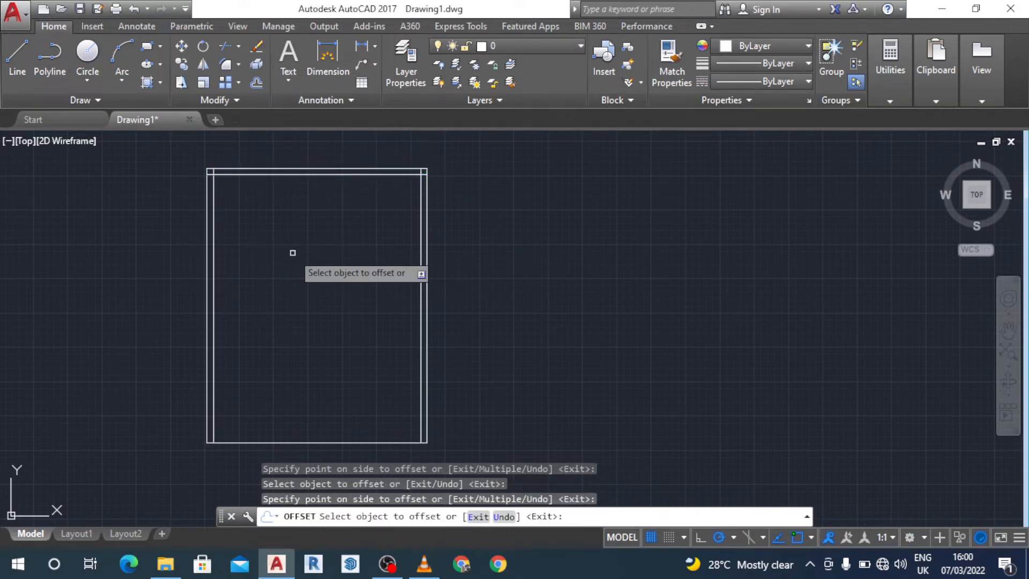
left_click(299, 442)
left_click(294, 314)
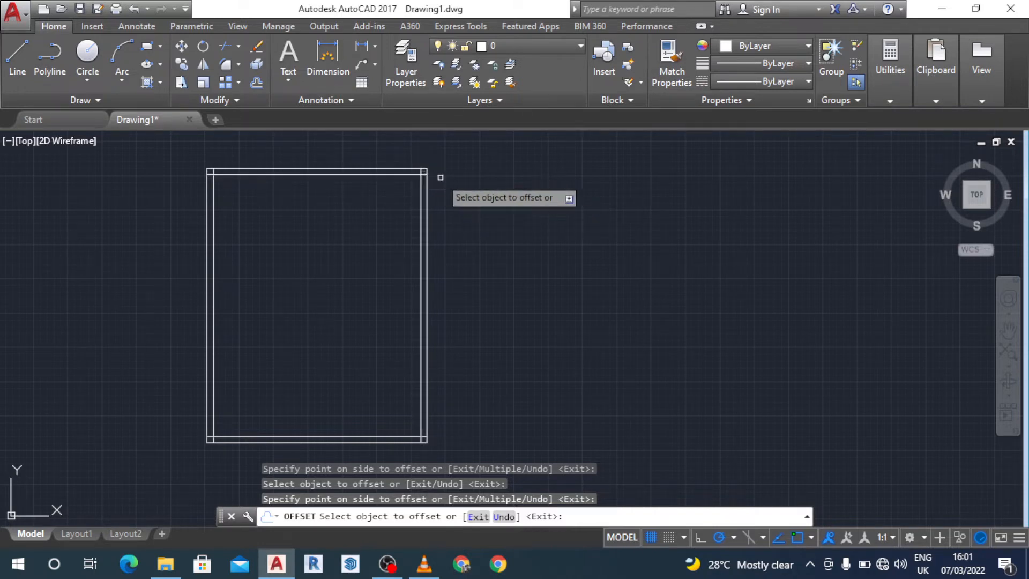
left_click(1009, 300)
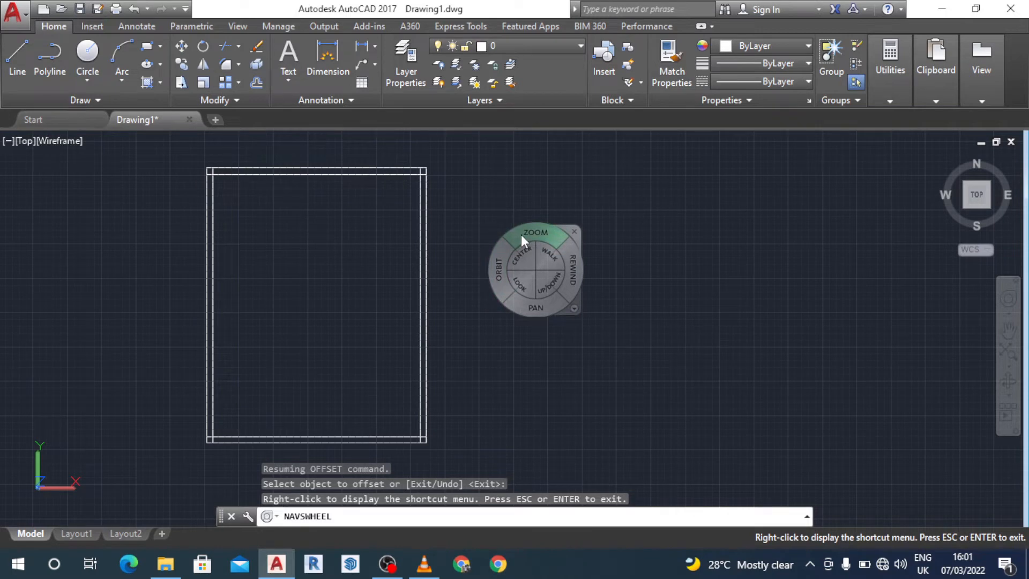
left_click_drag(521, 234, 522, 220)
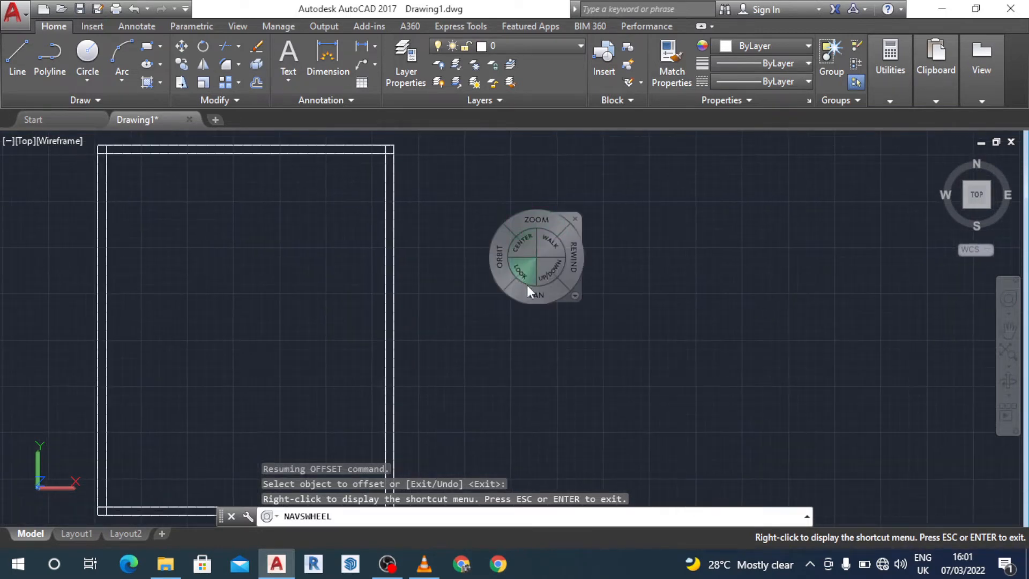
mouse_move(528, 291)
left_mouse_down()
mouse_move(638, 289)
mouse_move(667, 302)
mouse_move(682, 284)
left_mouse_up()
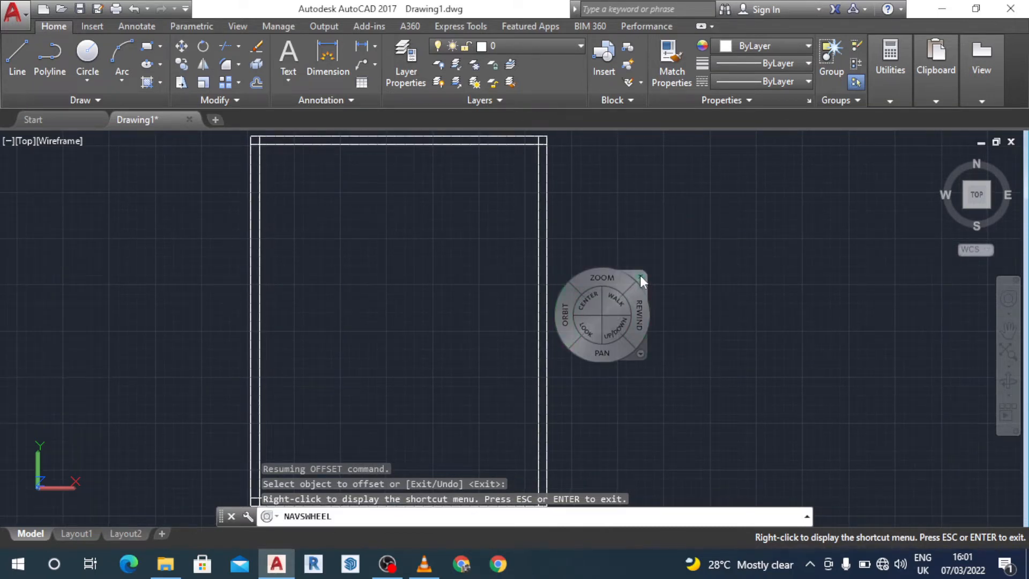
left_click(640, 277)
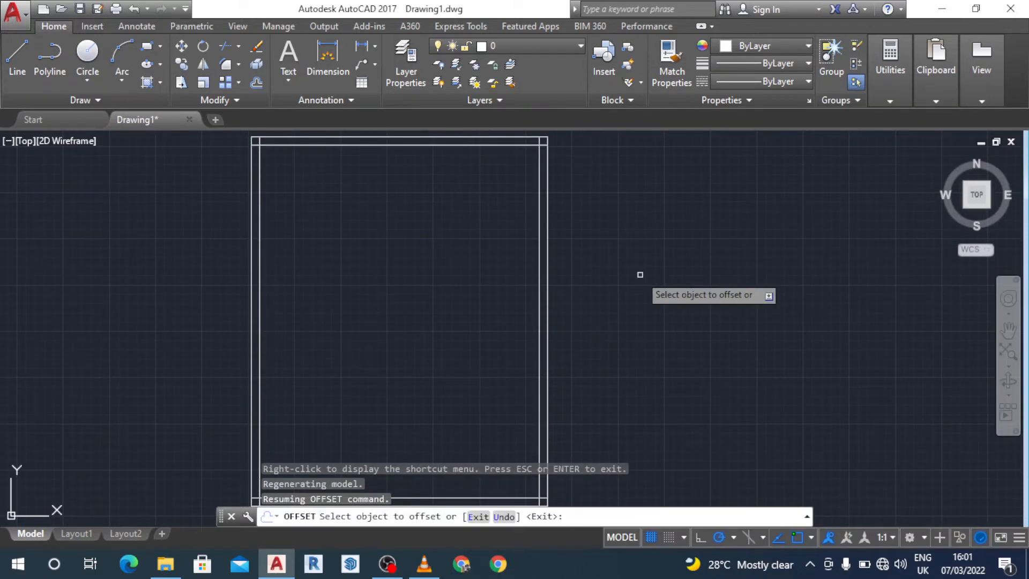
key("Escape")
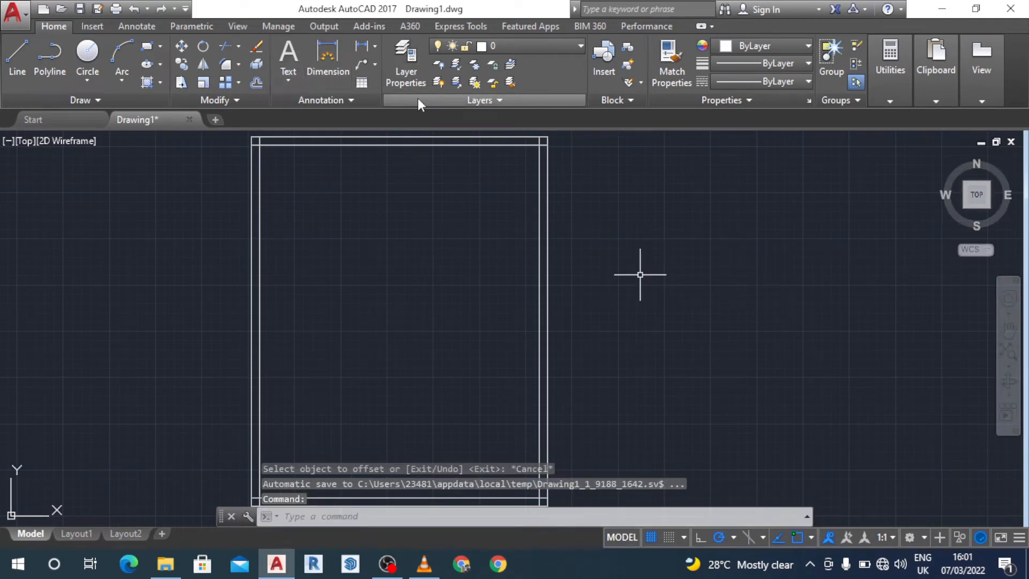
- Try to trim the overlapping ends of the inner lines at the upper corners, using all objects as cutting edges
type("TR")
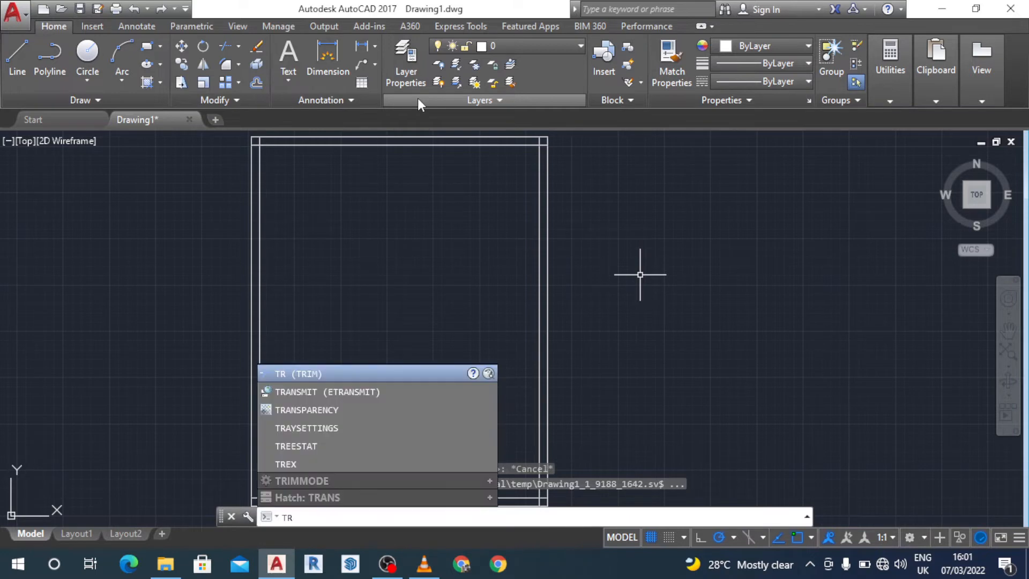
key("Return")
key("Return")
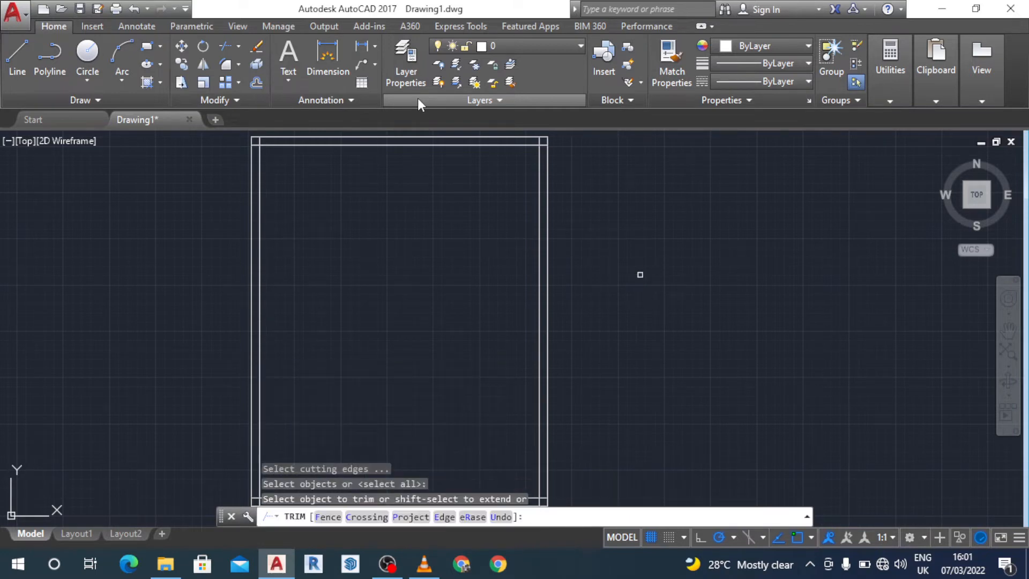
left_click(543, 144)
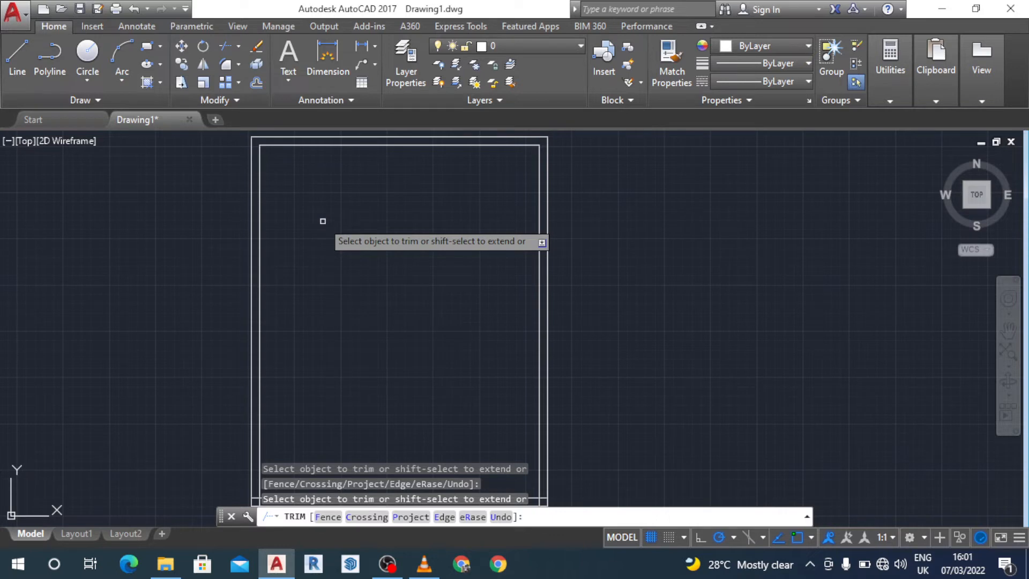
key("ctrl+z")
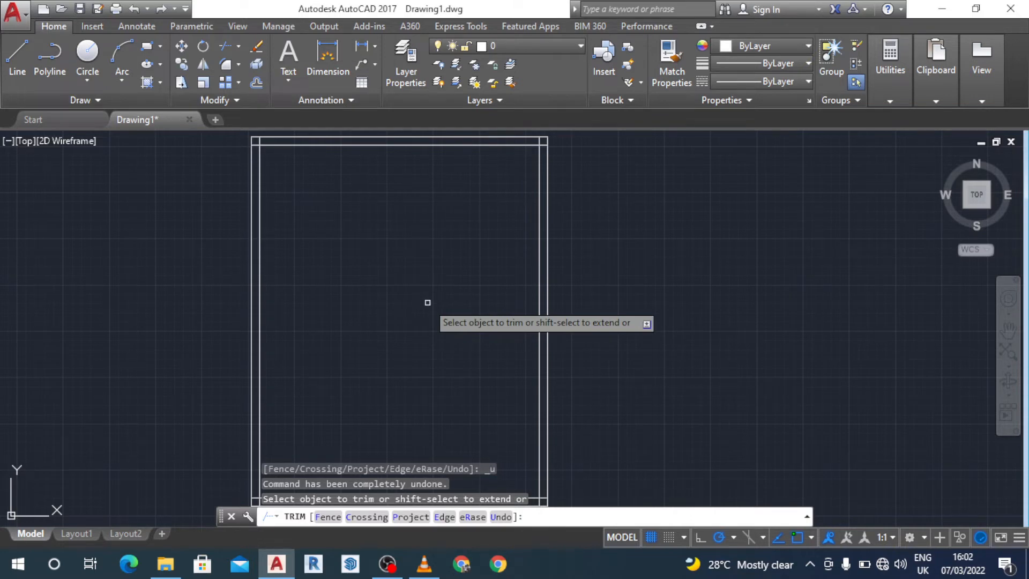
key("Escape")
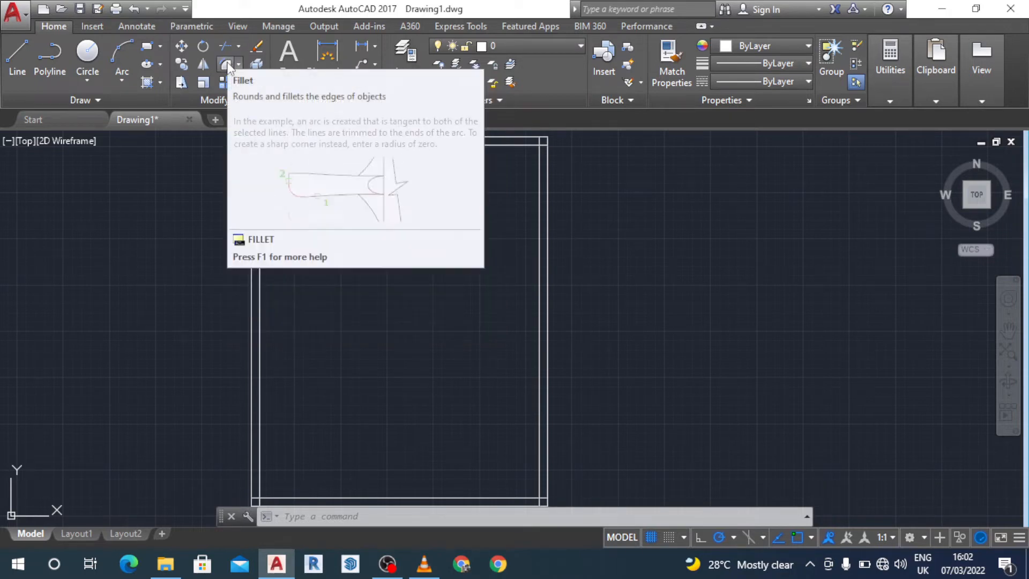
- Fillet the inner lines into sharp corners at the upper-left and upper-right of the rectangle
left_click(225, 64)
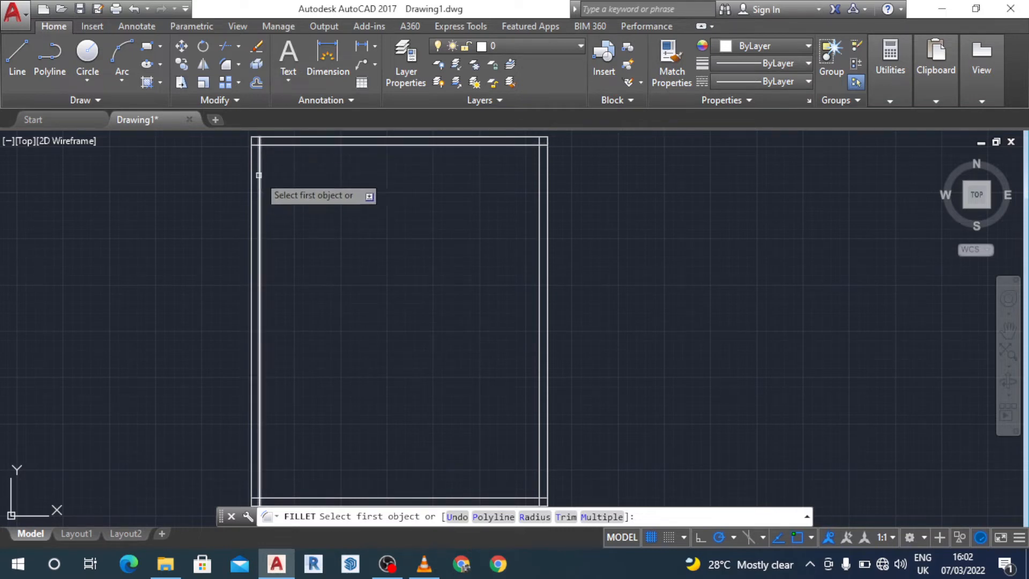
left_click(261, 173)
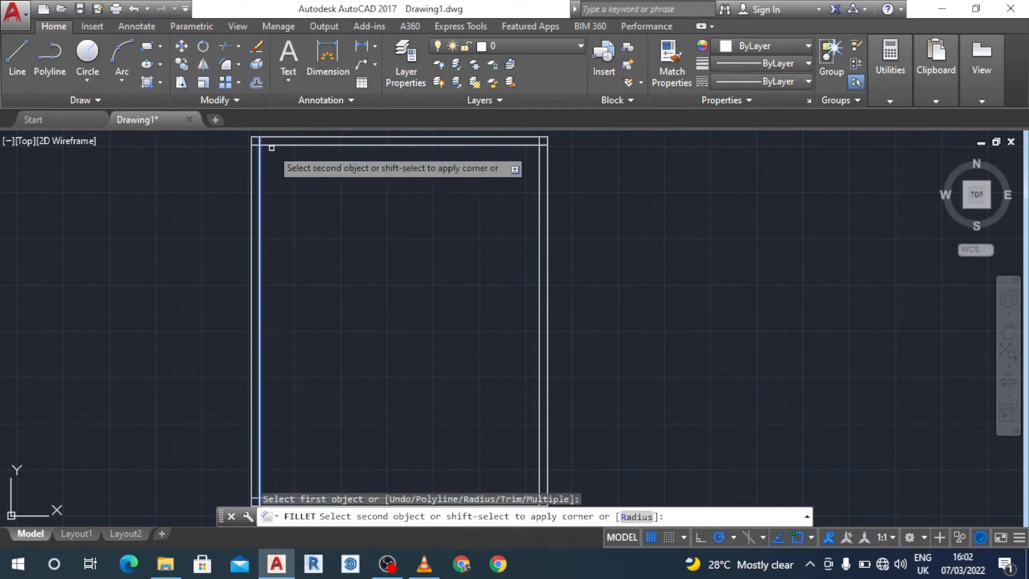
left_click(272, 145)
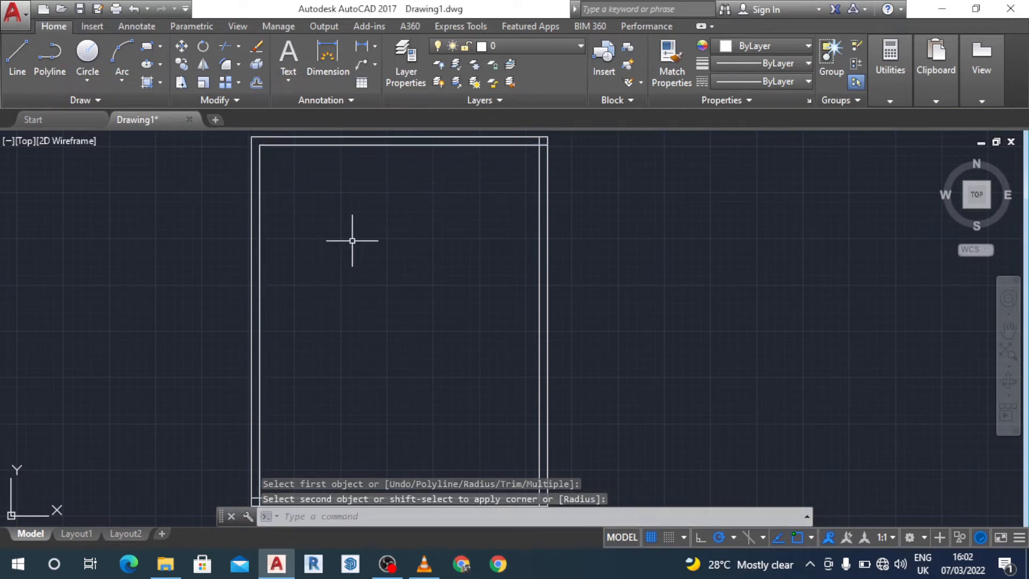
right_click(515, 172)
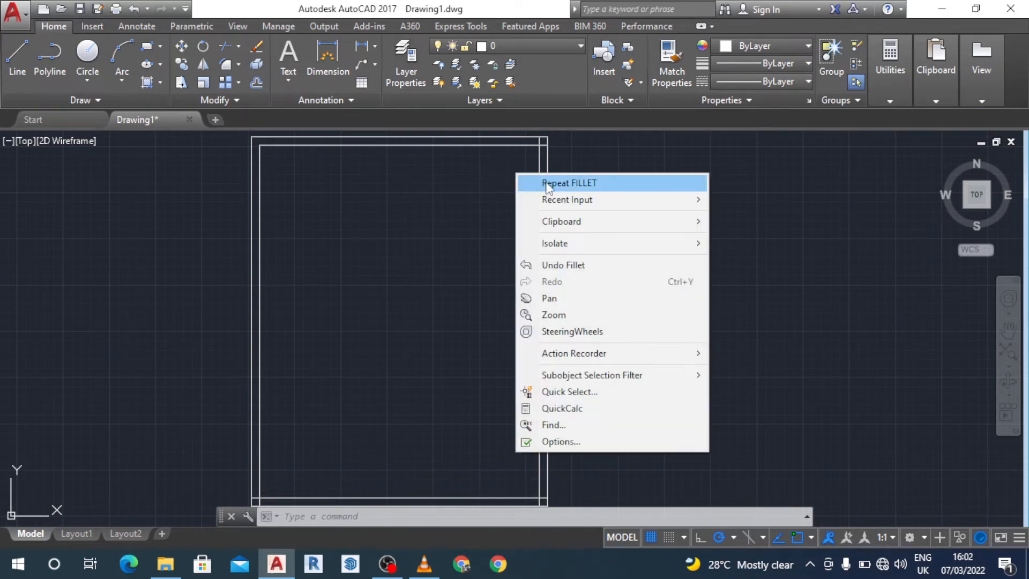
left_click(546, 184)
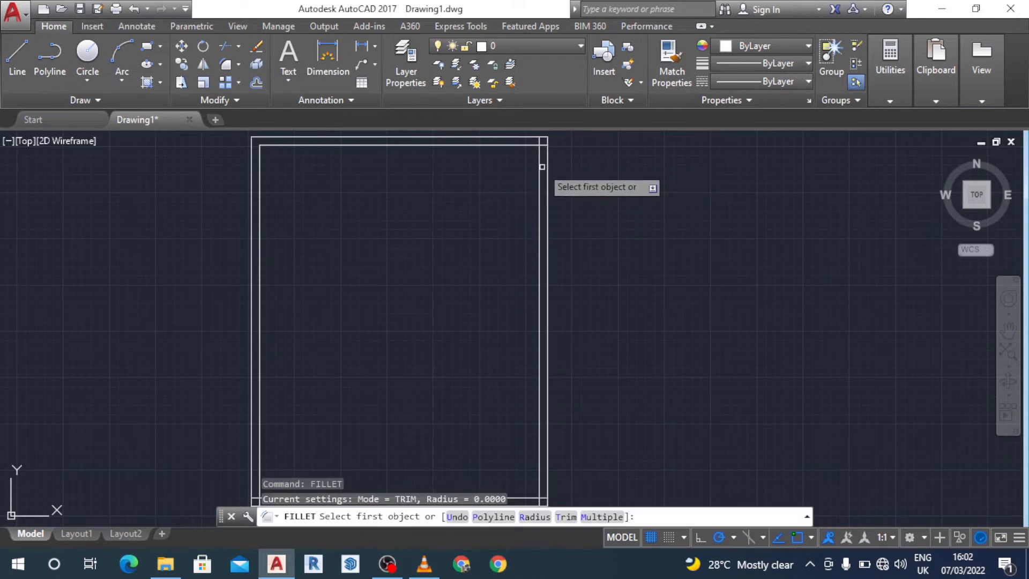
left_click(540, 167)
left_click(528, 146)
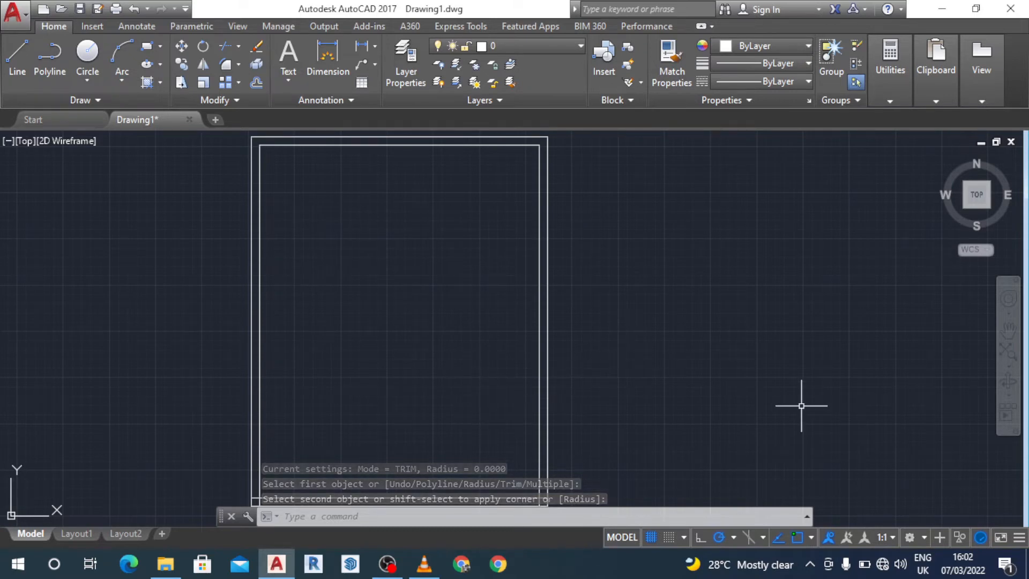
- Fillet the inner lines into sharp corners at the lower-right and lower-left of the rectangle
left_click(1008, 299)
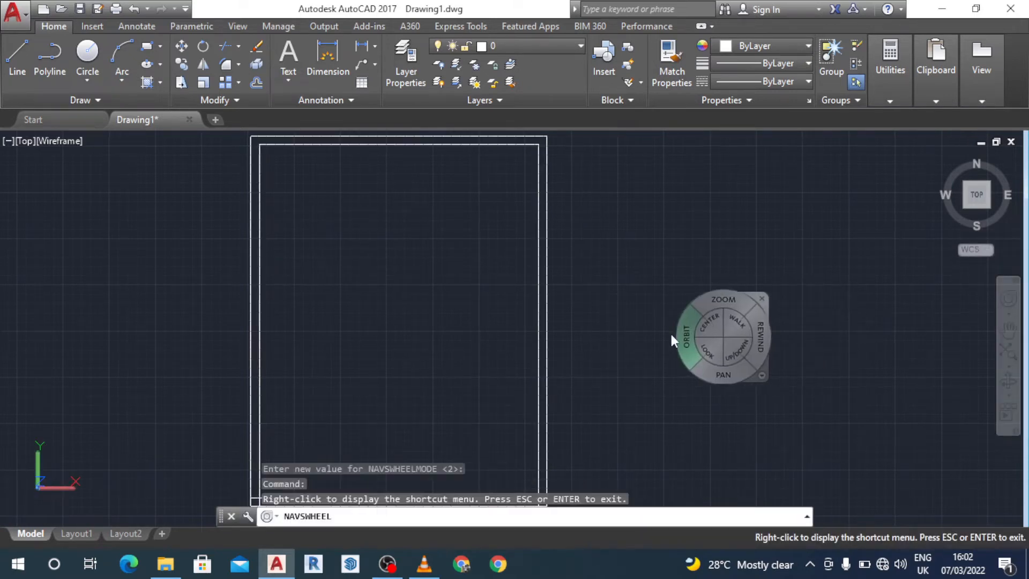
left_click_drag(708, 371, 697, 241)
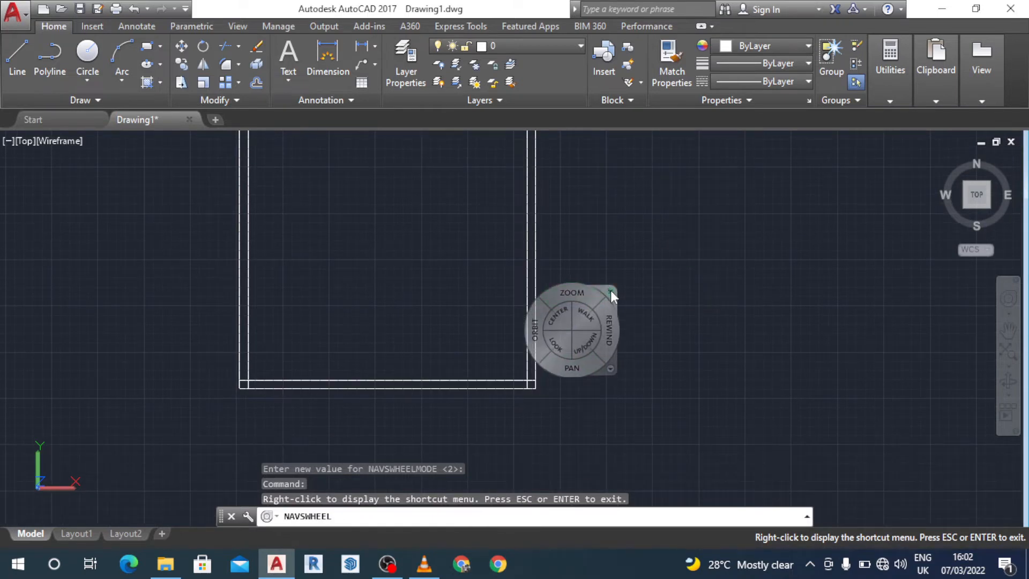
left_click(609, 291)
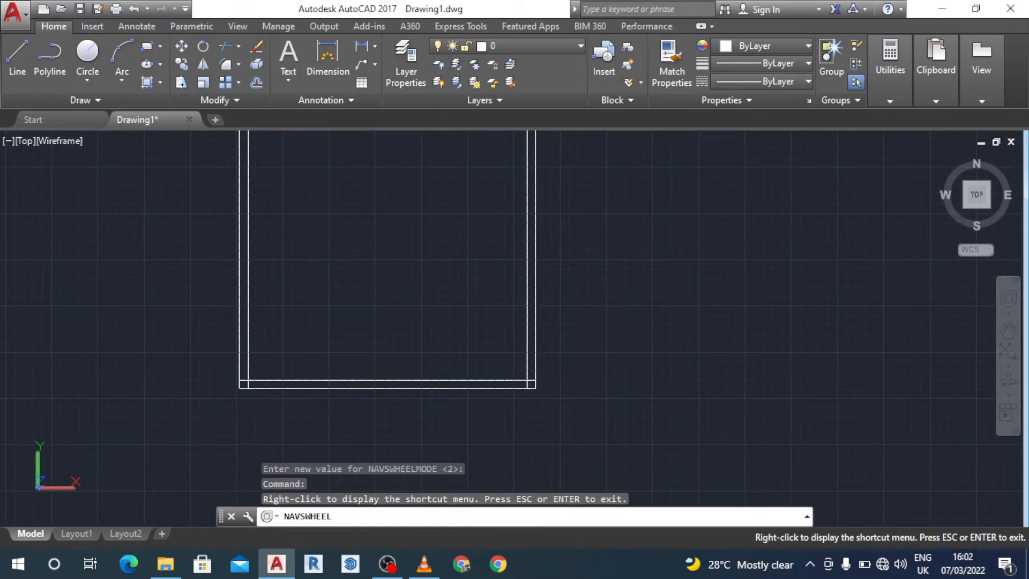
left_click(224, 63)
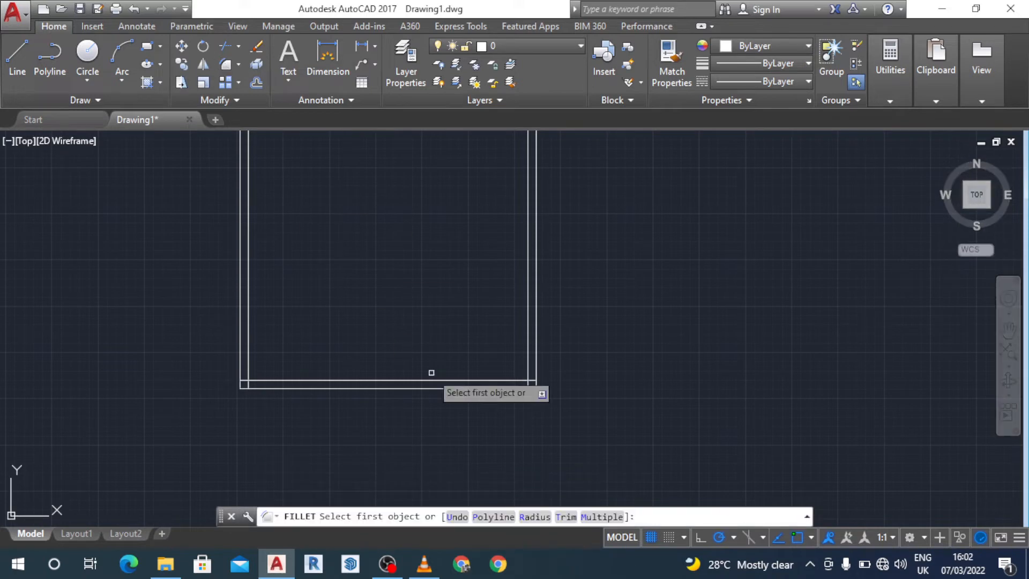
left_click(489, 380)
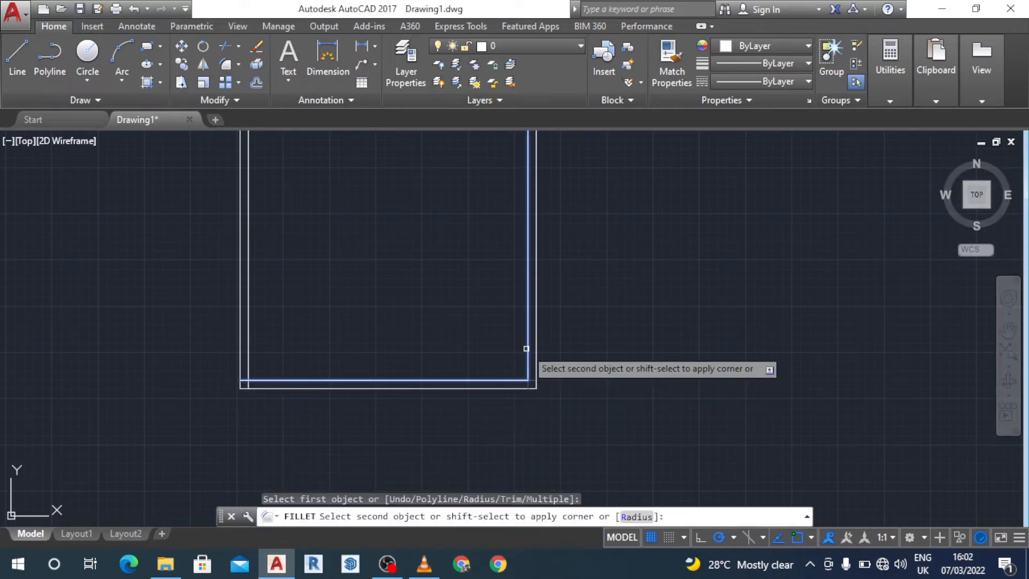
right_click(300, 326)
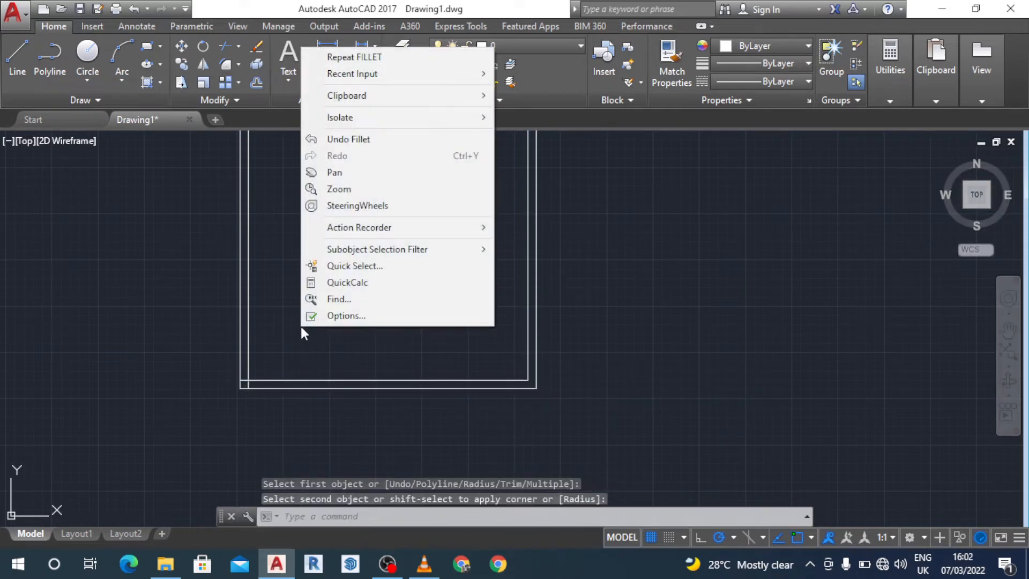
left_click(341, 55)
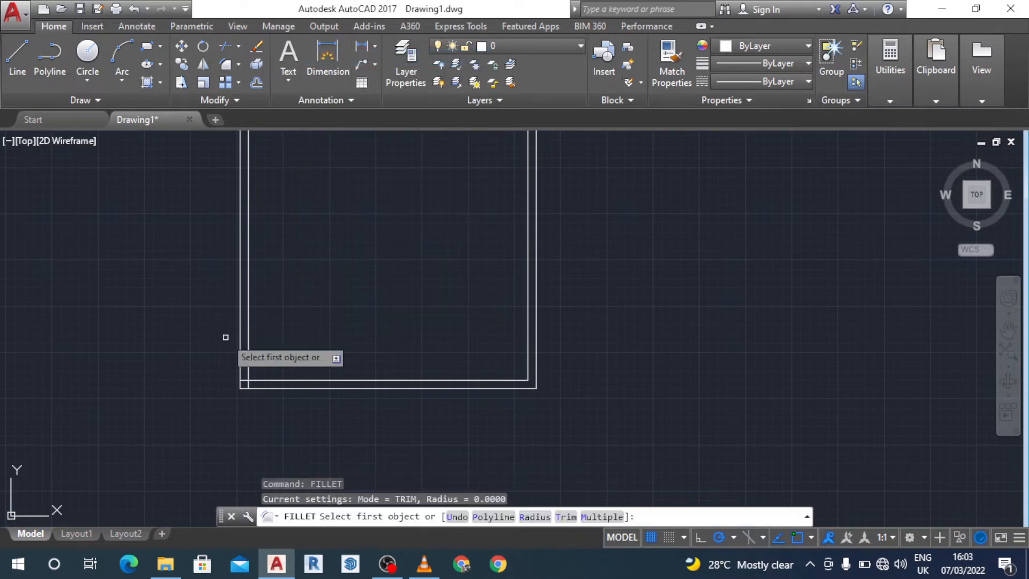
left_click(271, 380)
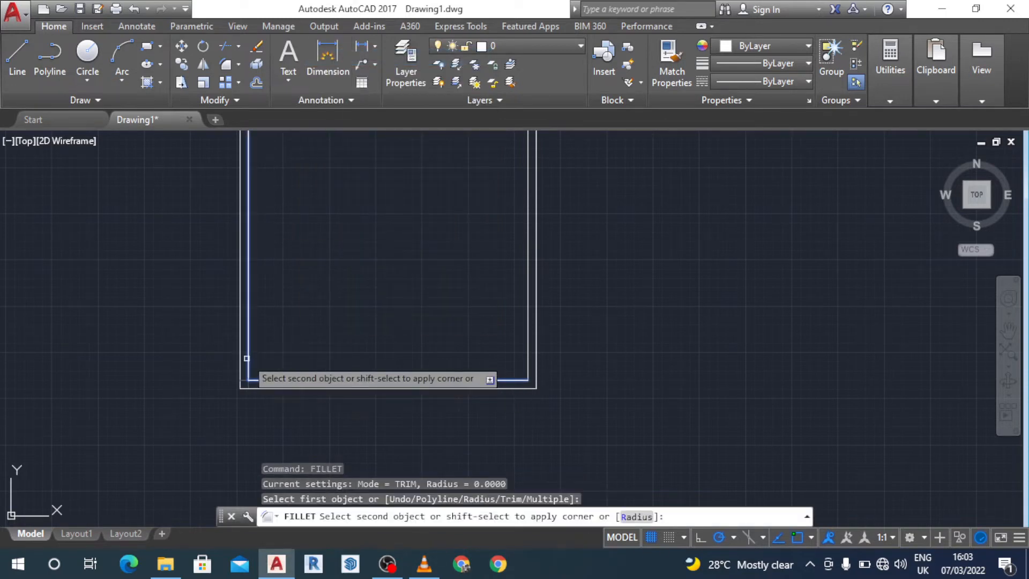
left_click(246, 358)
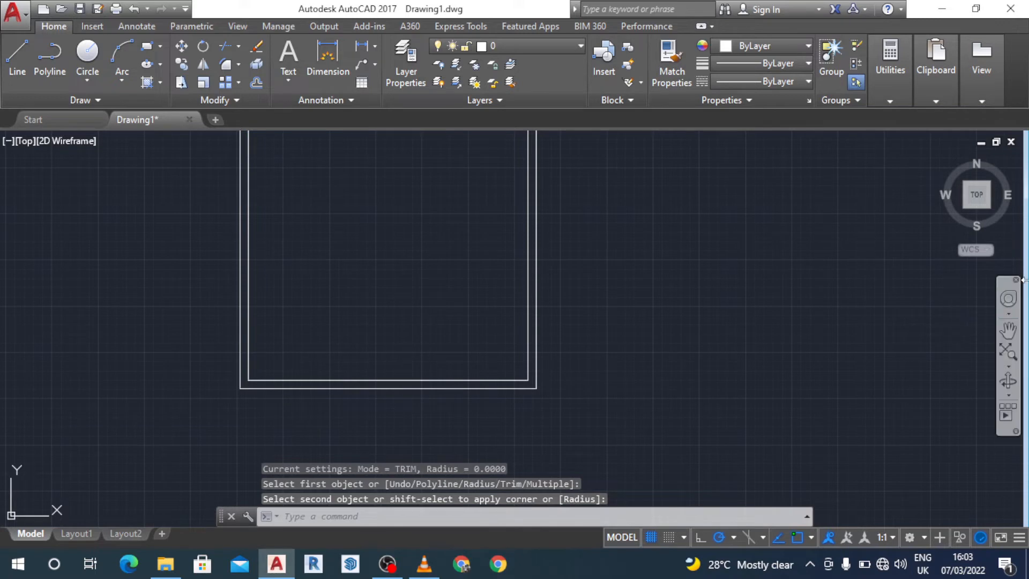
left_click(1008, 298)
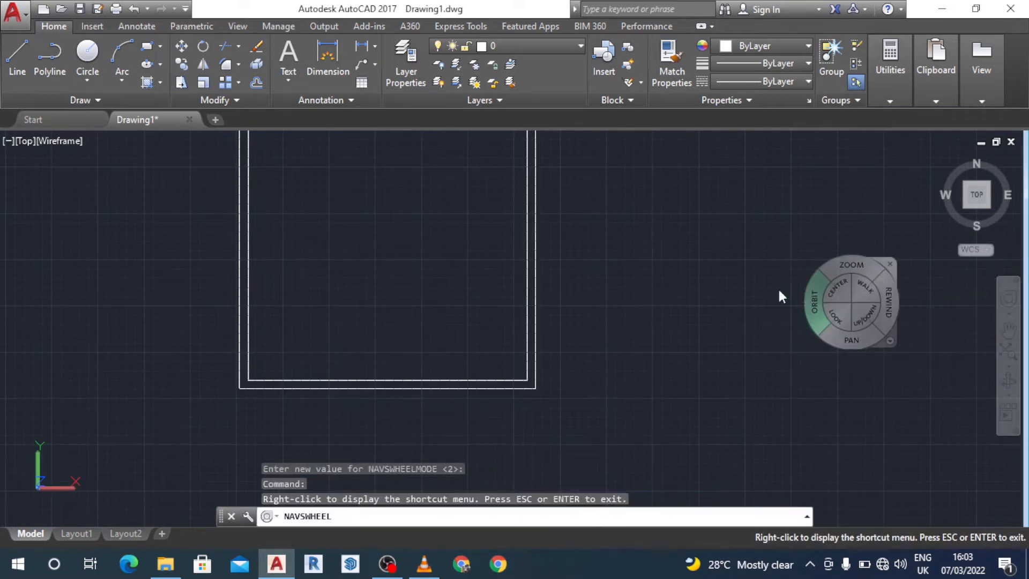
left_click_drag(731, 240, 731, 266)
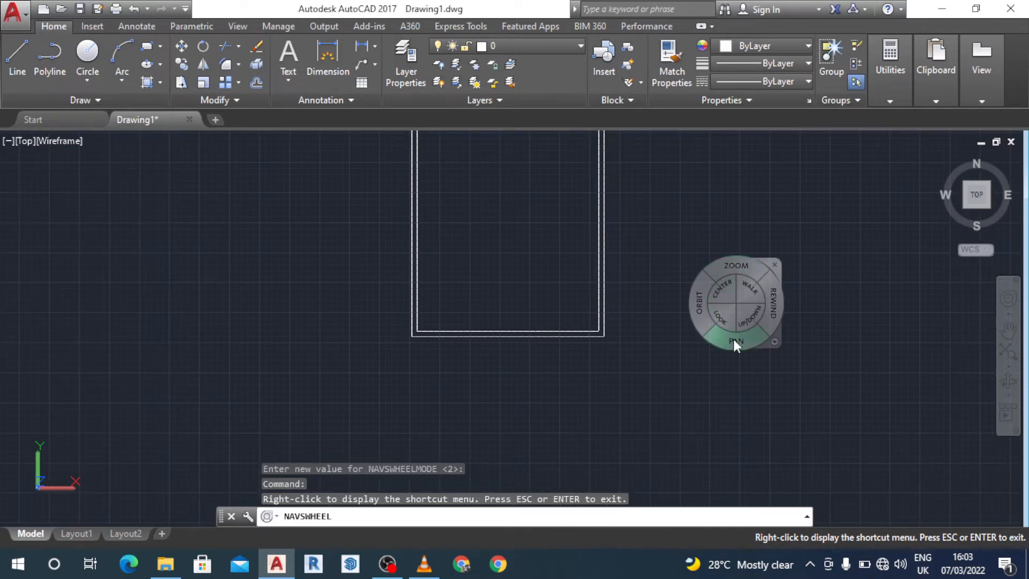
mouse_move(734, 343)
left_mouse_down()
mouse_move(696, 399)
mouse_move(659, 425)
mouse_move(620, 407)
left_mouse_up()
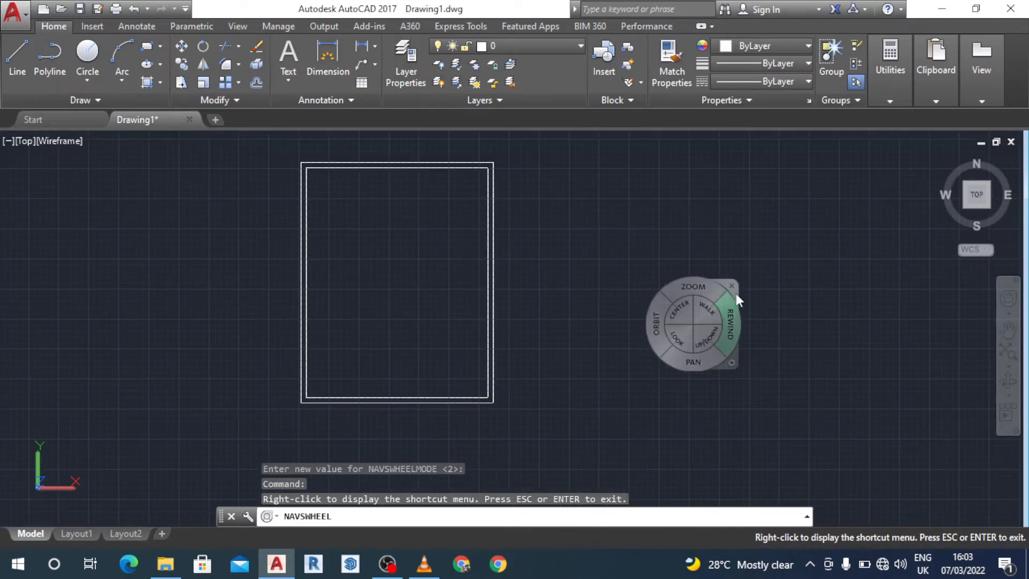
- Copy the whole double-line rectangle from its upper-left outer corner to three places around it, and undo the copies
left_click(732, 286)
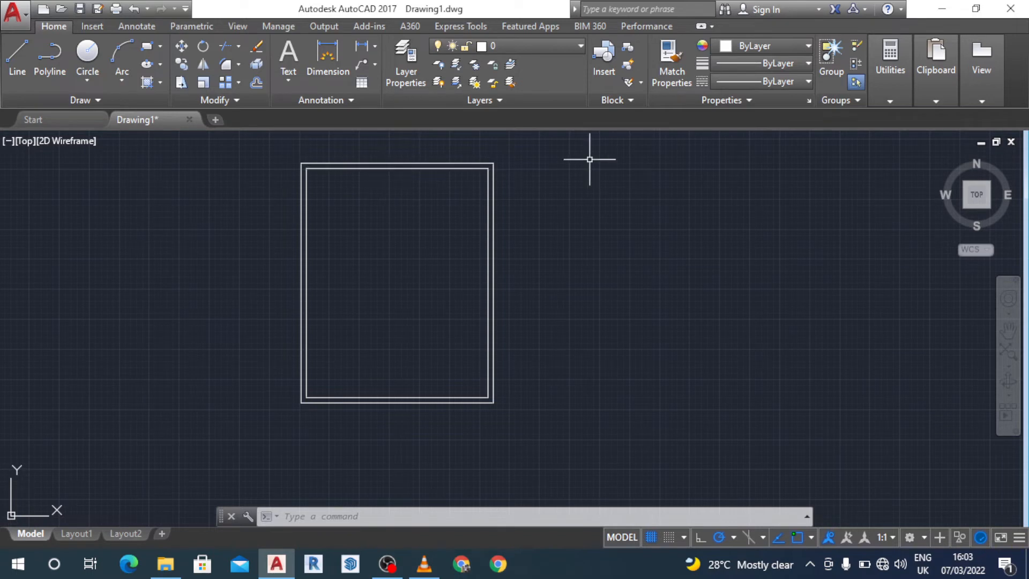
mouse_move(519, 148)
left_mouse_down()
mouse_move(541, 415)
mouse_move(469, 482)
mouse_move(368, 466)
mouse_move(310, 429)
mouse_move(257, 370)
mouse_move(246, 141)
left_mouse_up()
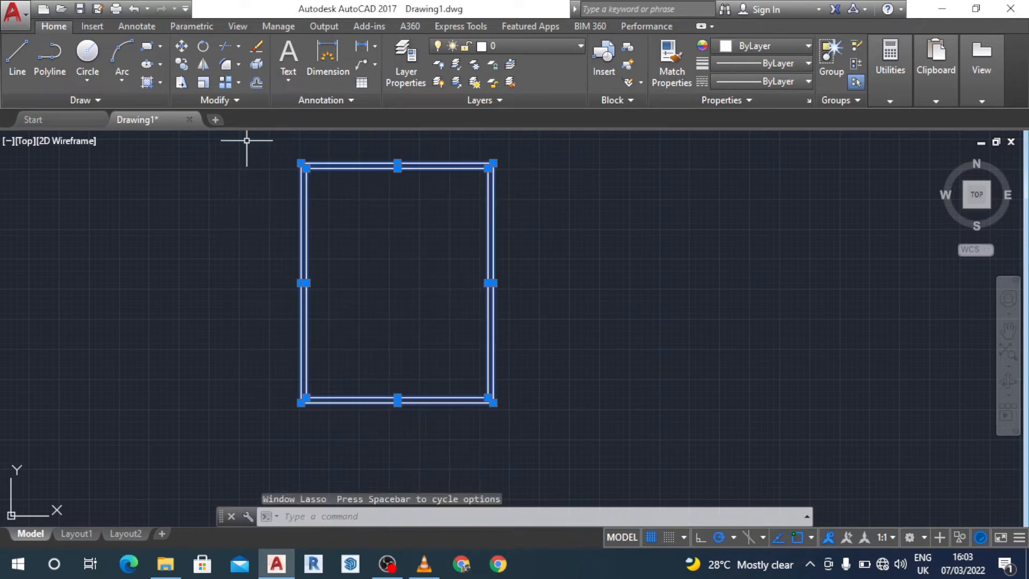
left_click(527, 146)
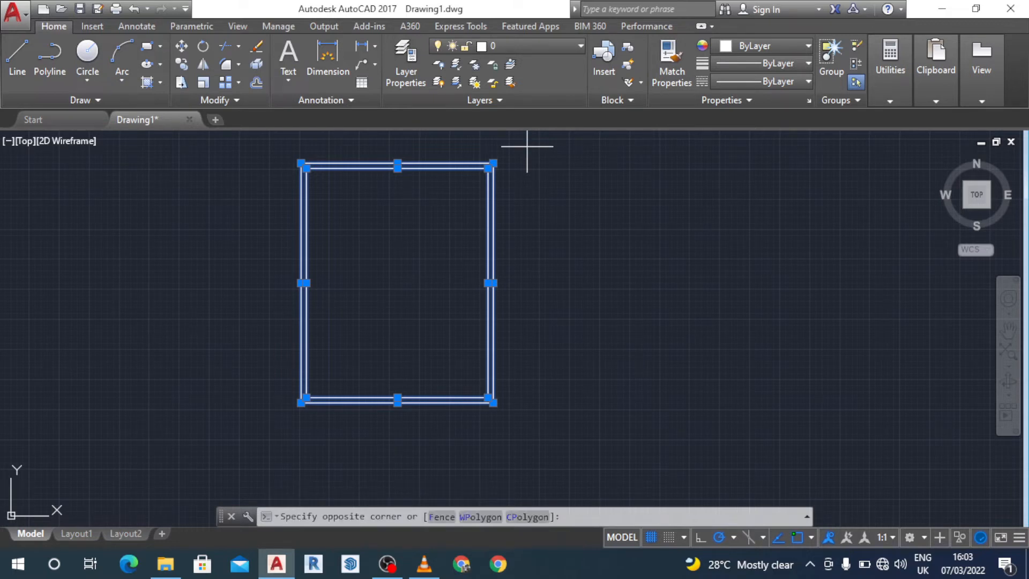
mouse_move(526, 145)
left_mouse_down()
mouse_move(509, 429)
mouse_move(393, 435)
mouse_move(259, 416)
mouse_move(242, 302)
mouse_move(234, 311)
mouse_move(237, 141)
left_mouse_up()
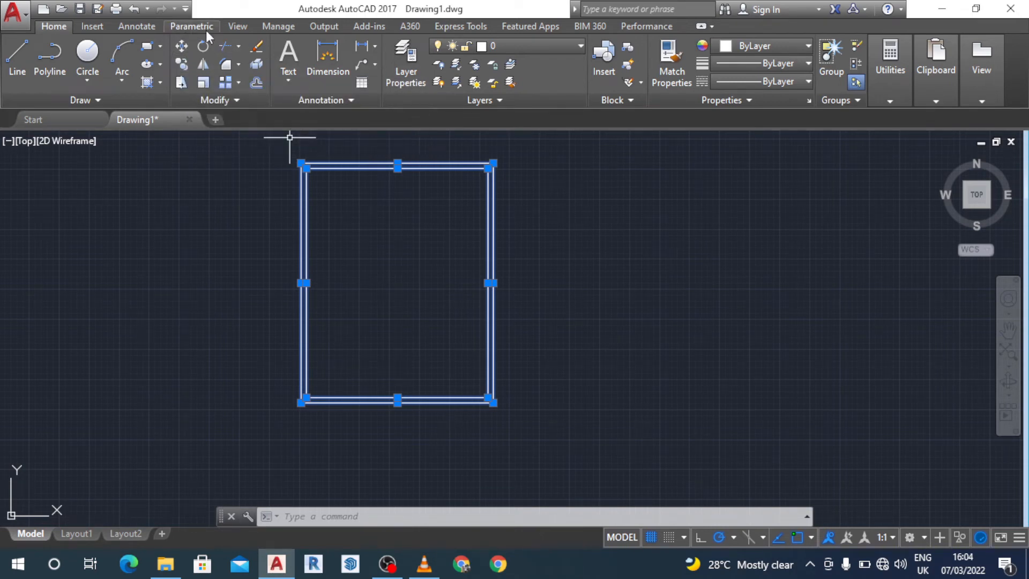
left_click(182, 63)
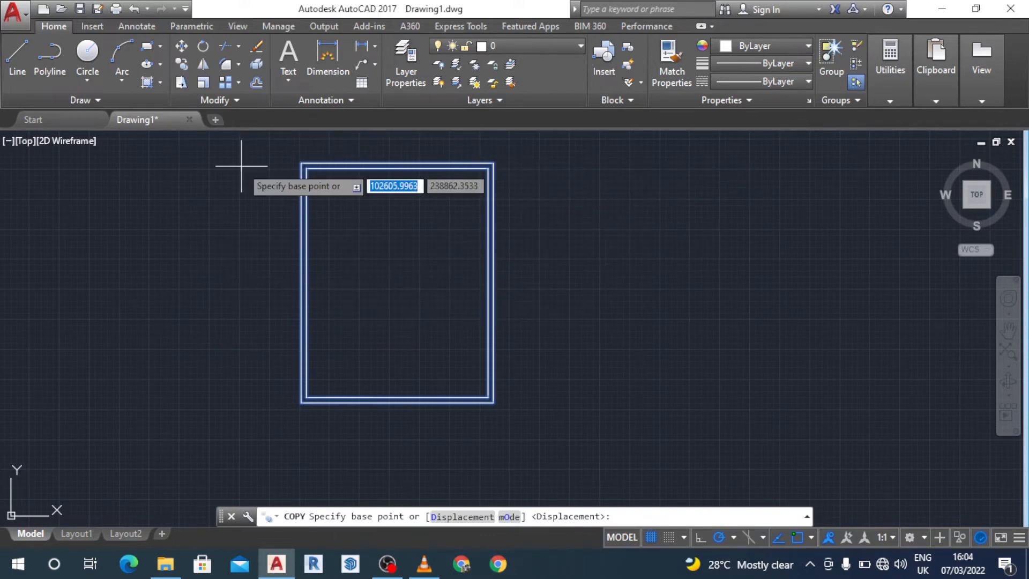
left_click(301, 161)
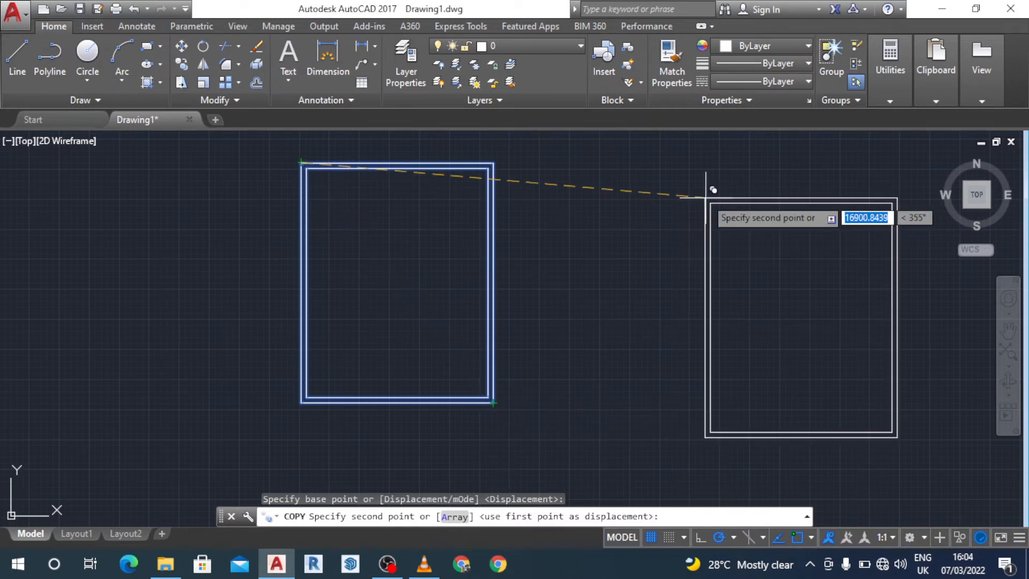
left_click(756, 161)
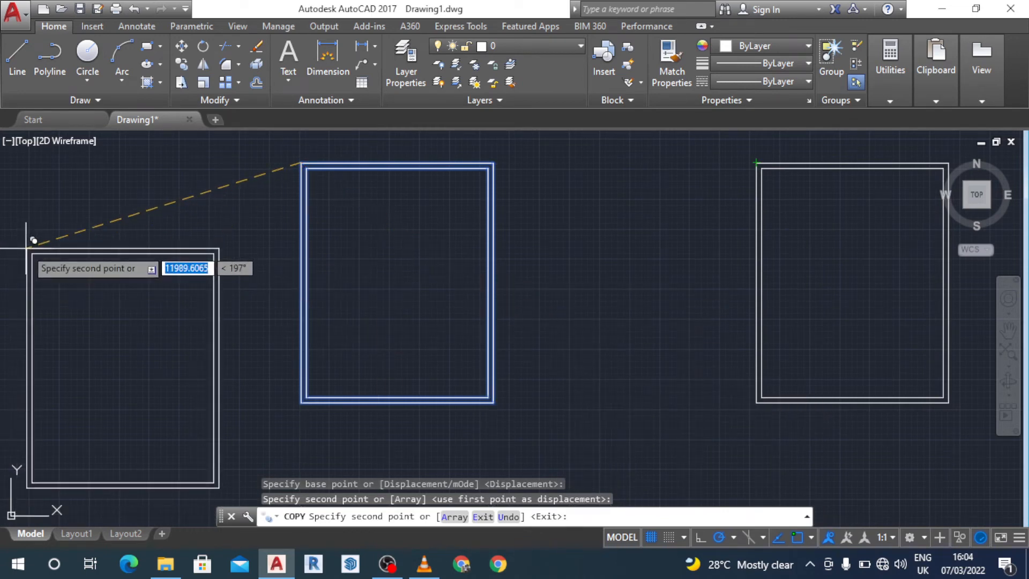
left_click(26, 248)
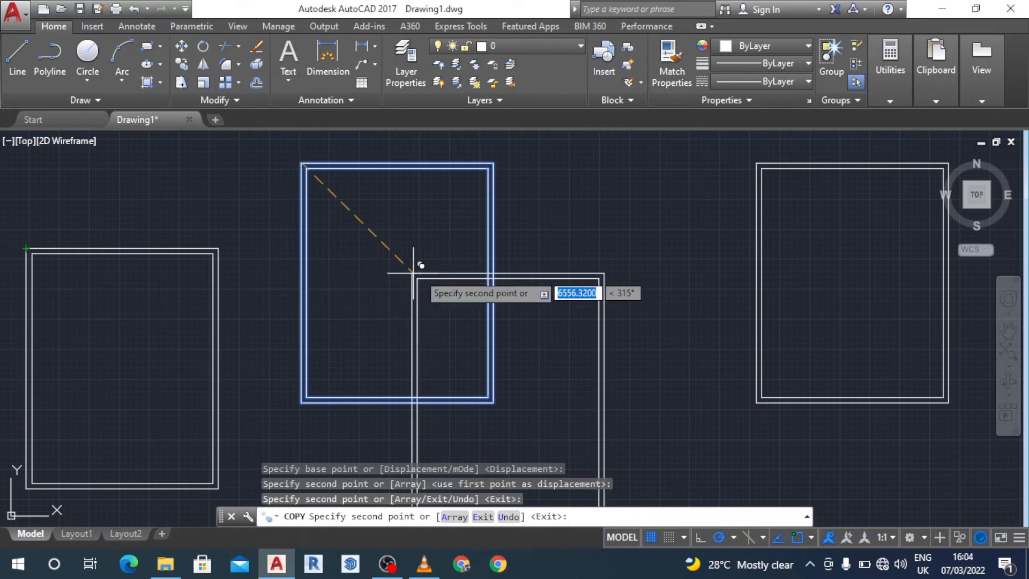
left_click(520, 261)
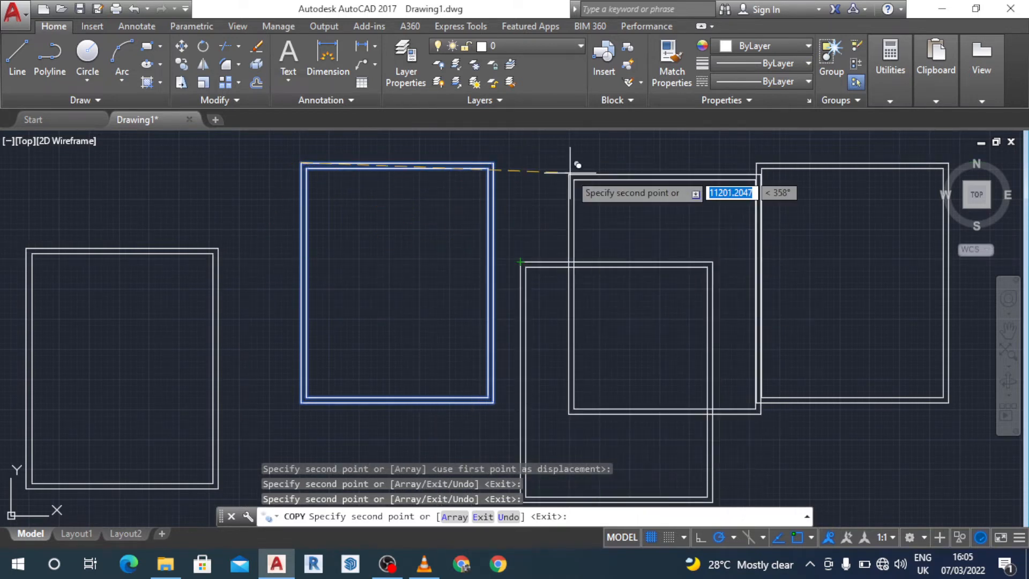
key("Escape")
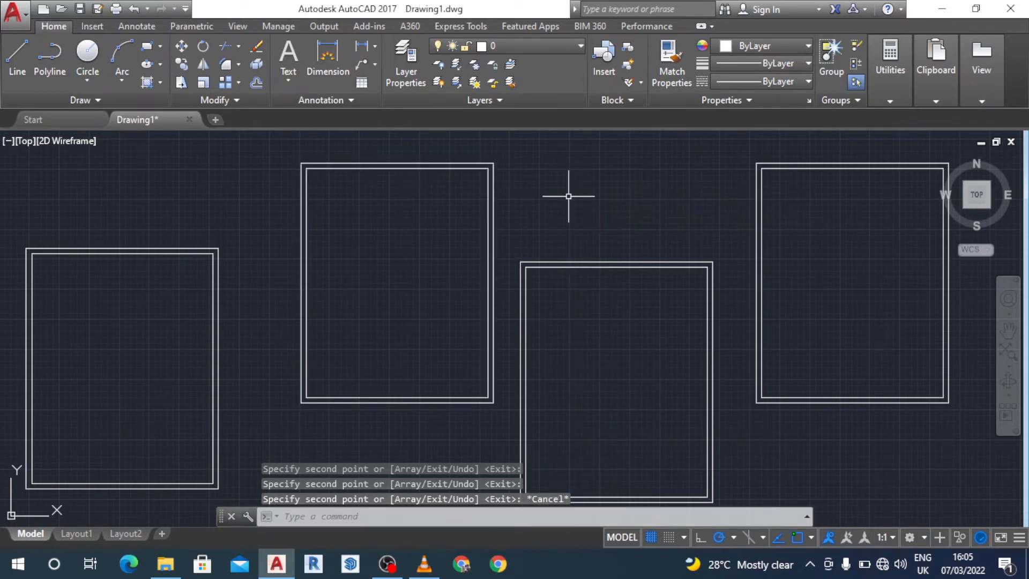
key("ctrl+z")
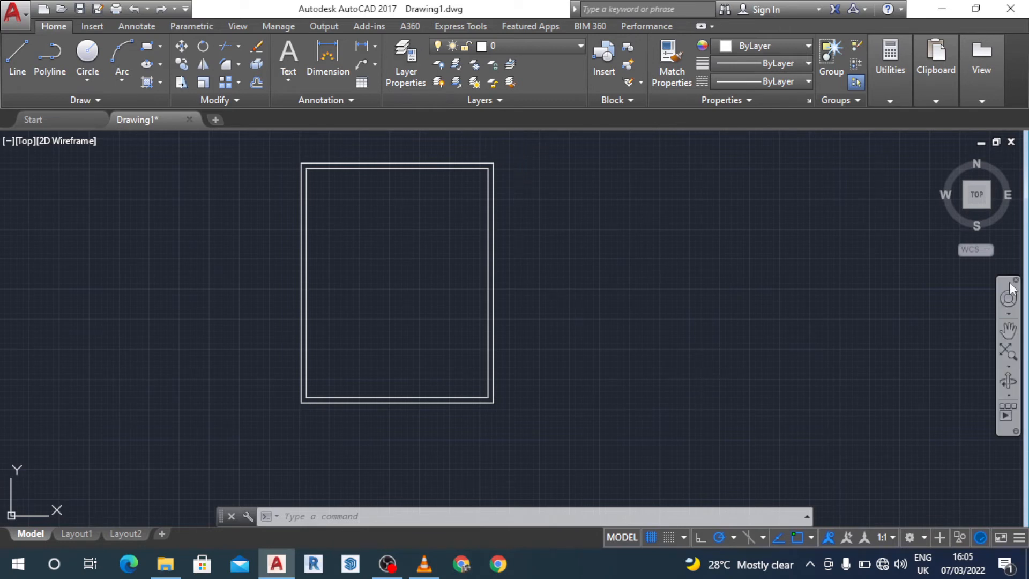
- Draw a short line across the right wall from the inner upper-right corner to the outer right line
left_click(1009, 301)
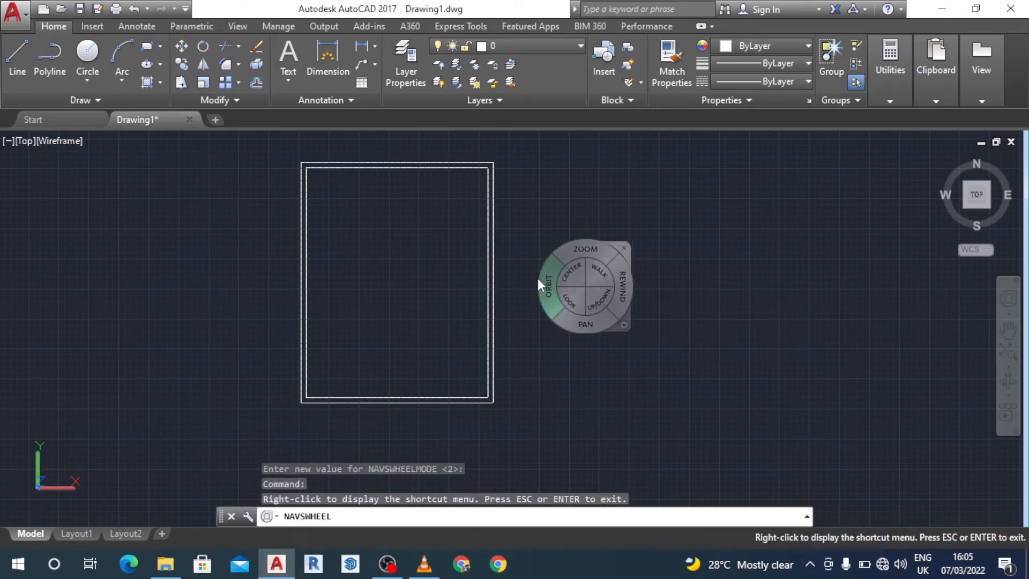
left_click_drag(554, 314, 601, 343)
left_click_drag(528, 236, 539, 201)
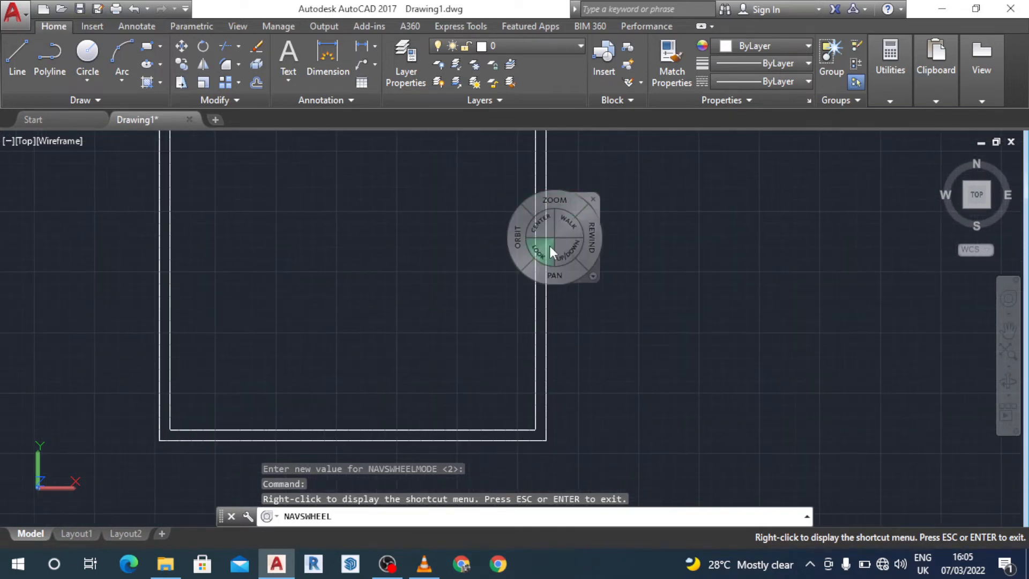
left_click_drag(554, 273, 556, 150)
left_click_drag(545, 245, 547, 264)
left_click_drag(554, 332, 579, 240)
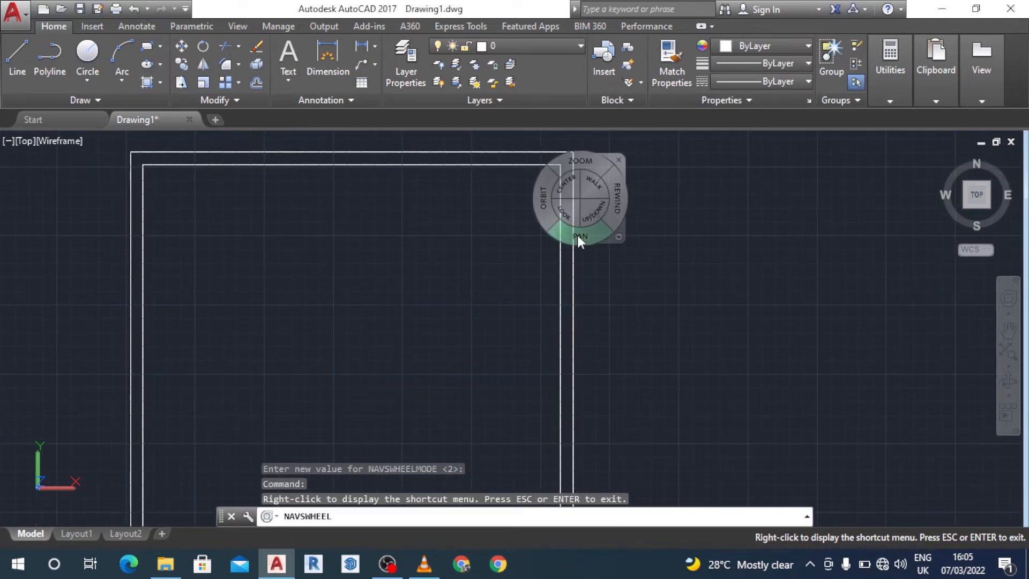
left_click_drag(564, 159, 568, 209)
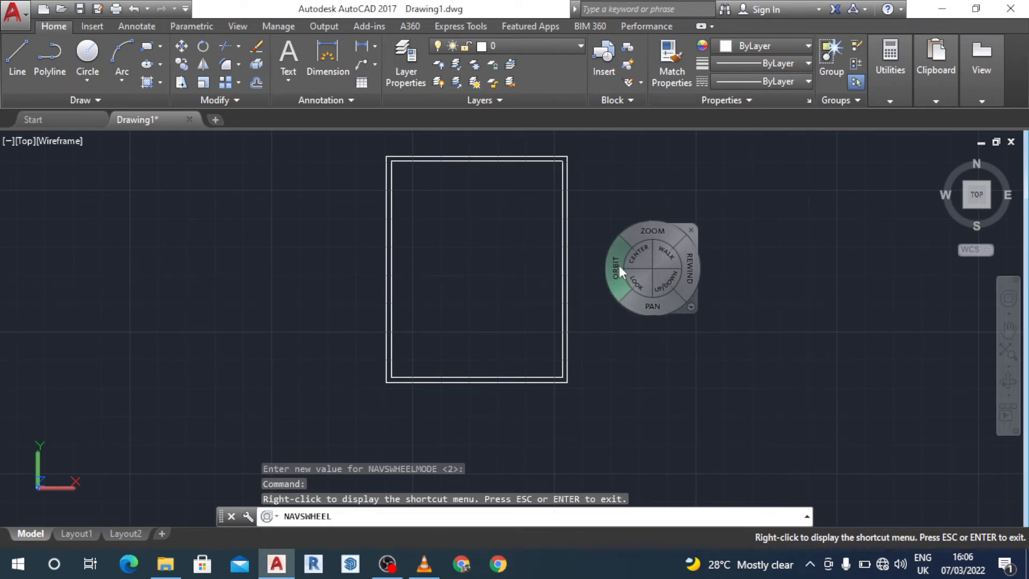
left_click_drag(630, 298, 624, 347)
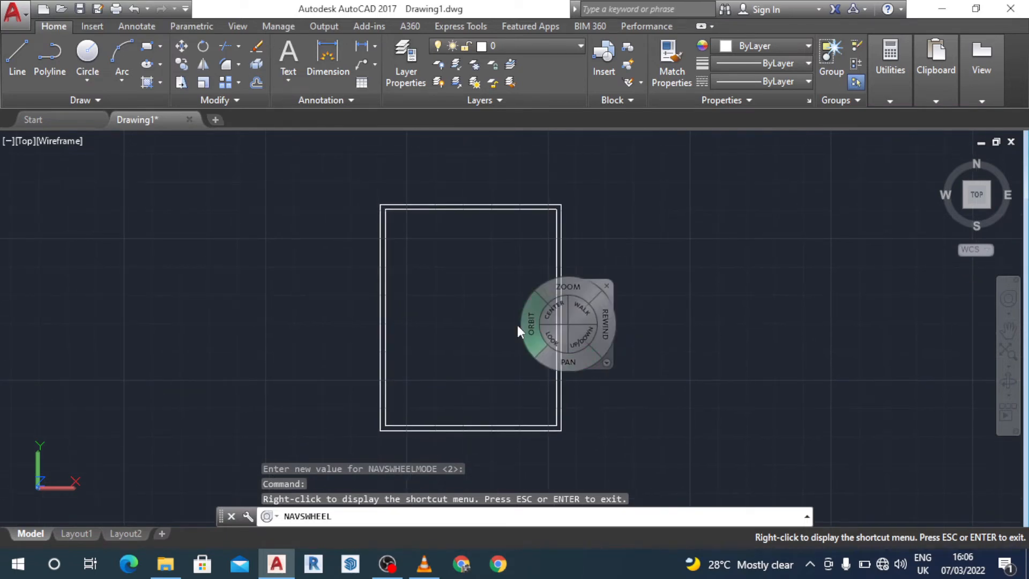
left_click_drag(560, 272, 559, 227)
left_click_drag(561, 300, 555, 435)
left_click_drag(542, 252, 542, 206)
left_click(624, 197)
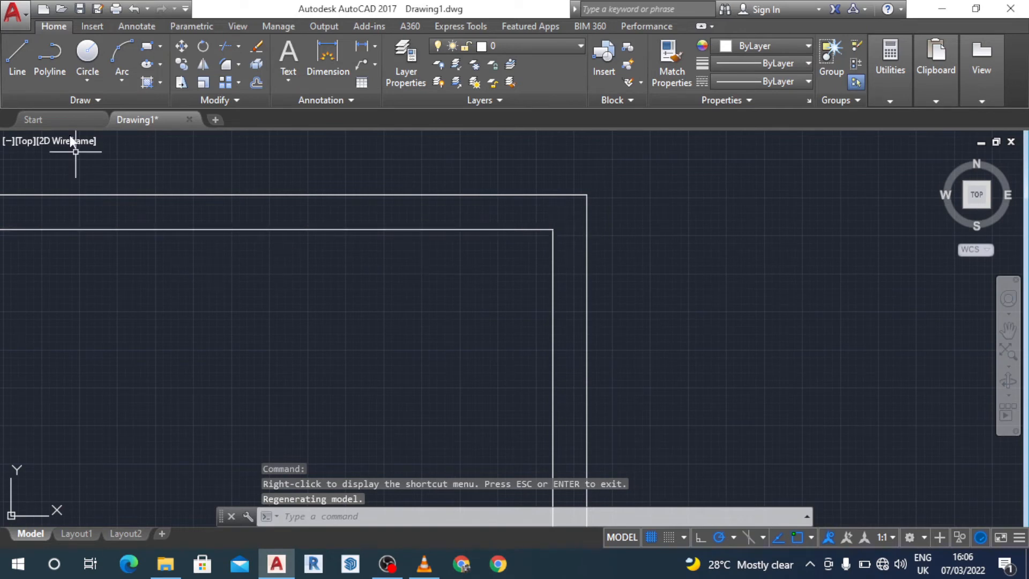
left_click(18, 56)
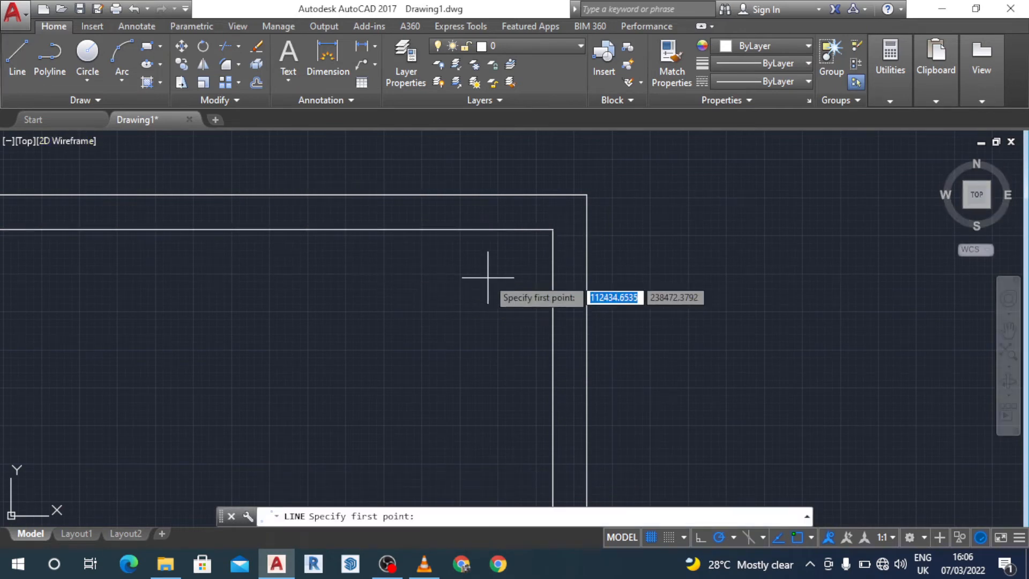
left_click(552, 229)
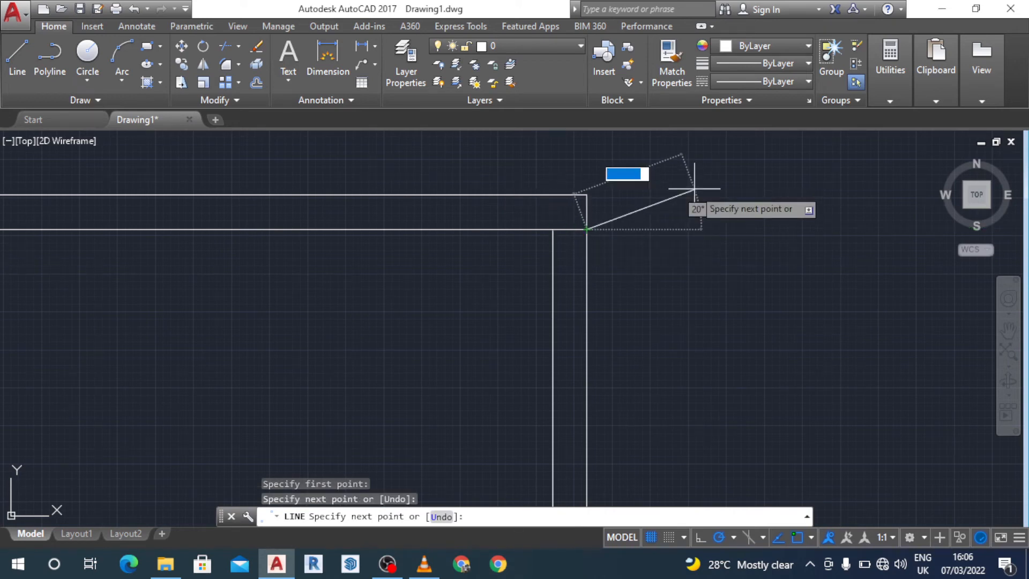
key("Escape")
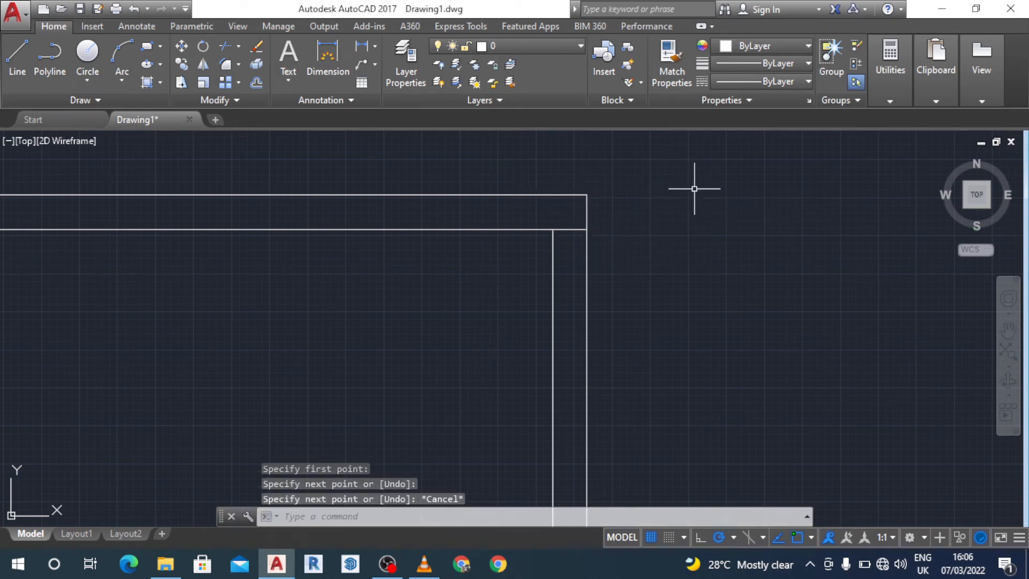
left_click(570, 229)
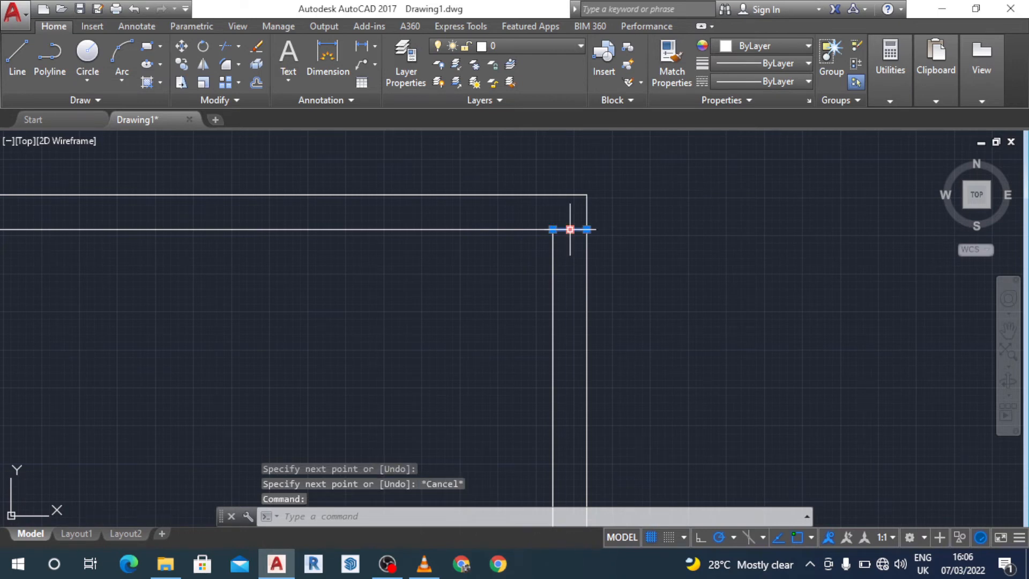
right_click(569, 229)
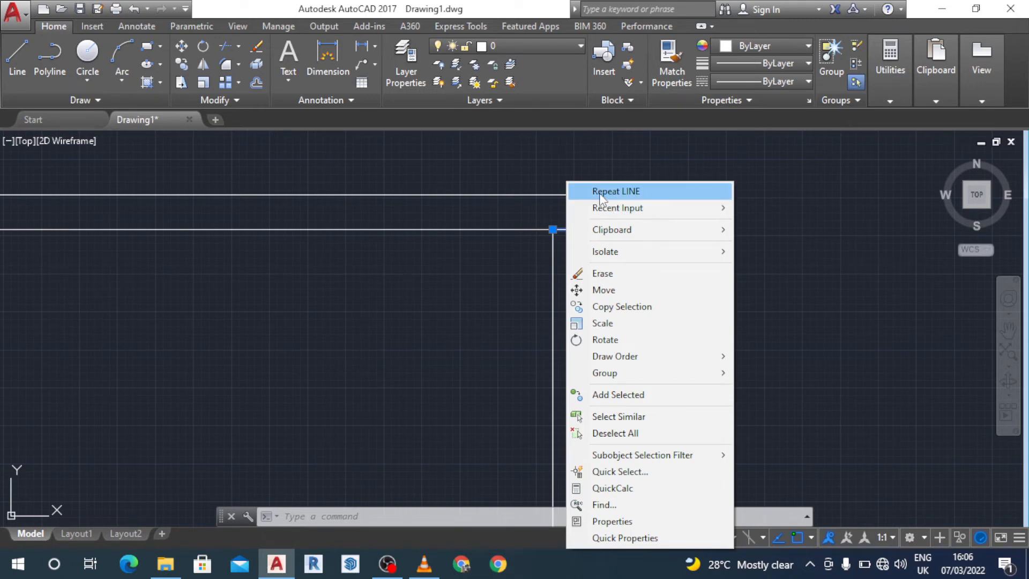
mouse_move(605, 260)
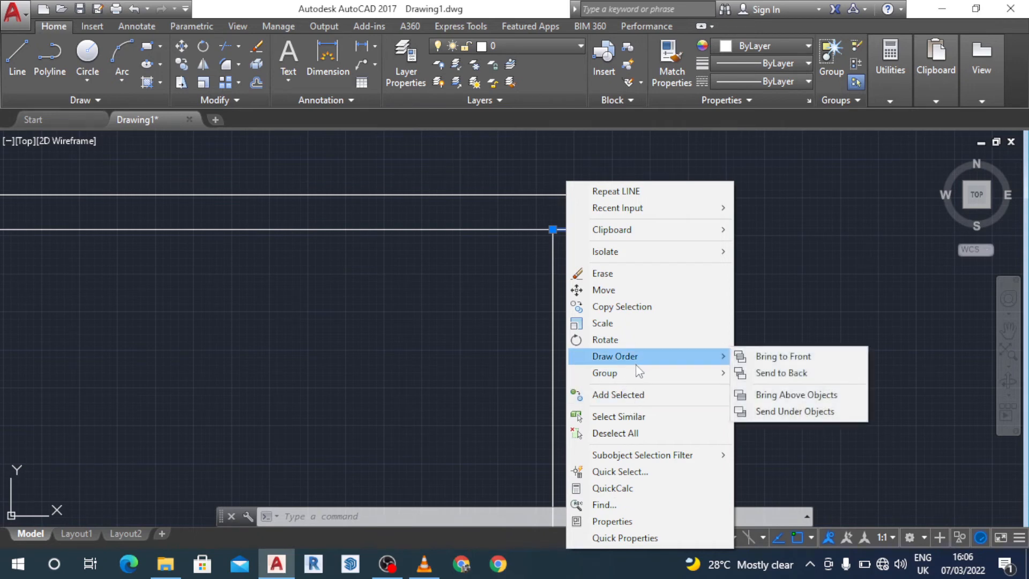
left_click(764, 342)
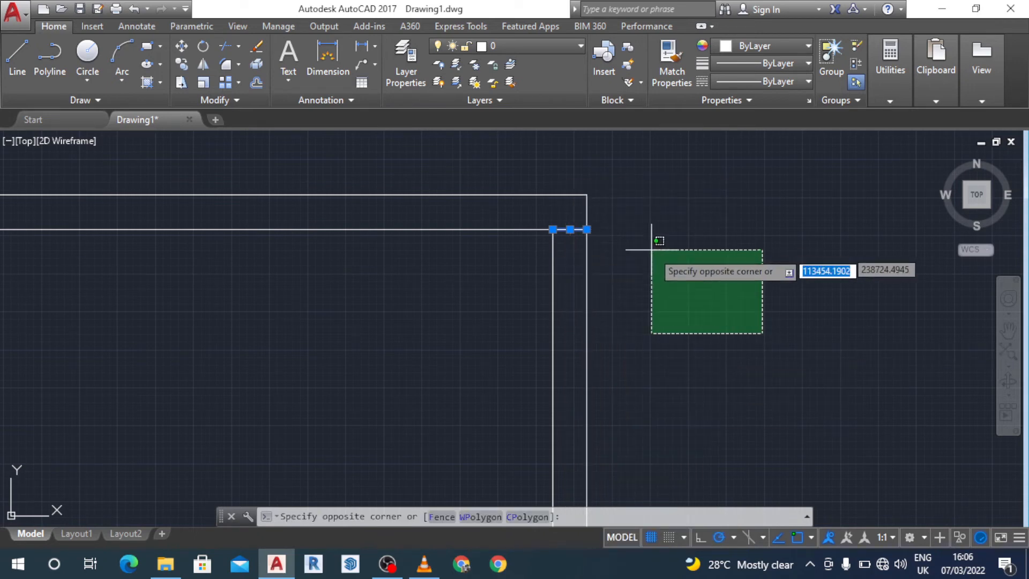
key("Escape")
key("Escape")
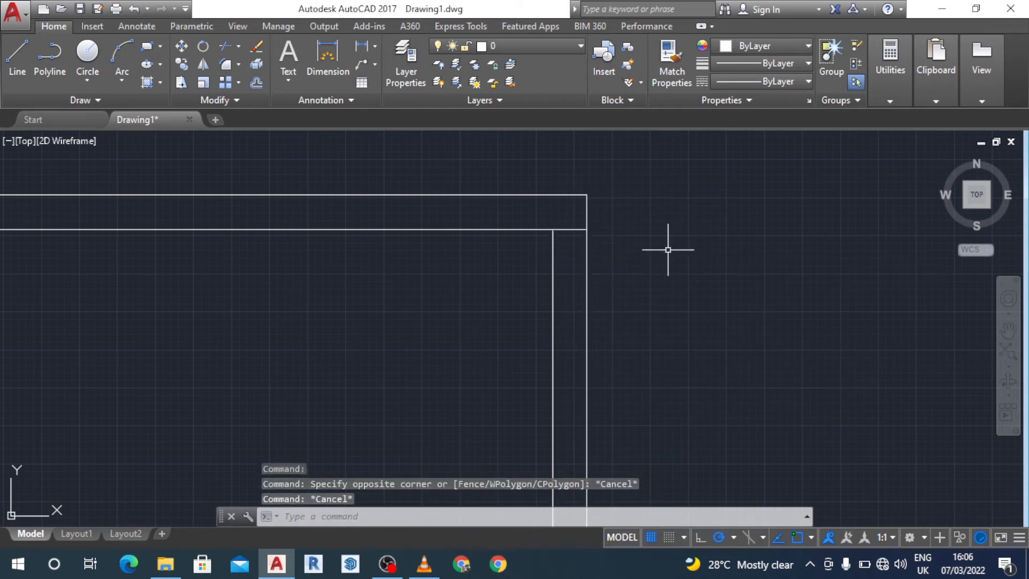
right_click(571, 231)
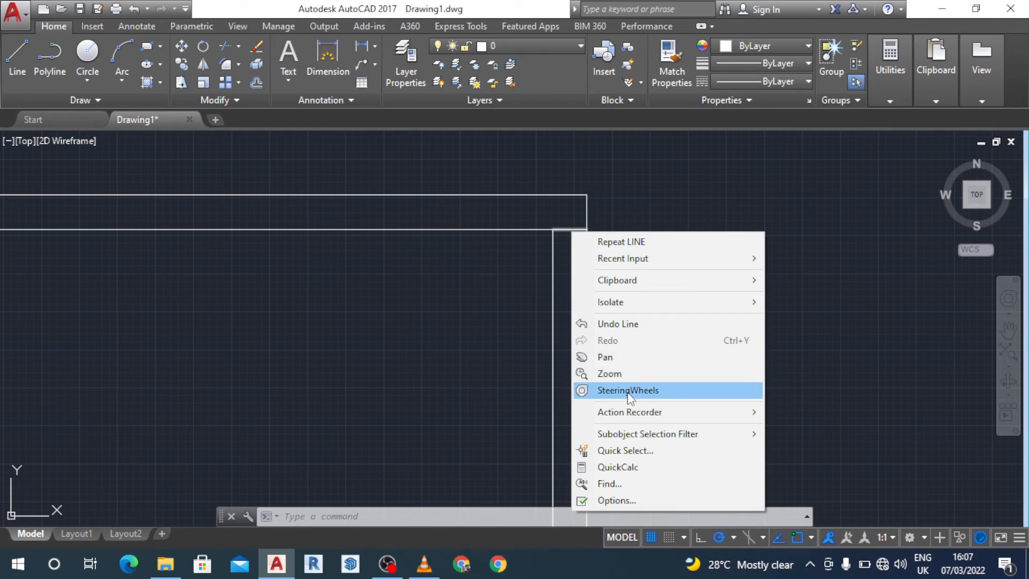
left_click(560, 226)
left_click(527, 211)
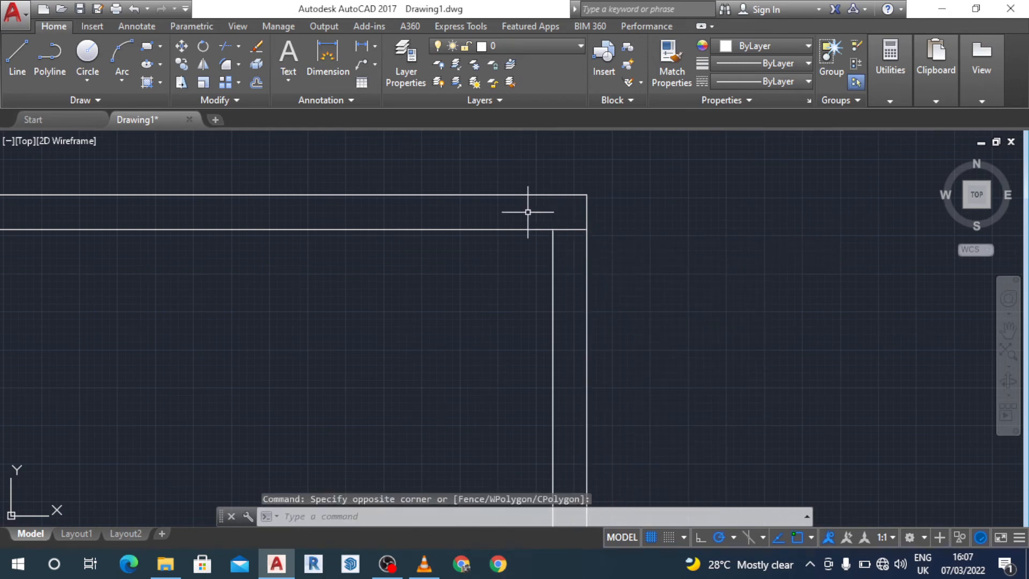
- Try to start a line at the midpoint of the short line across the right wall, using the mid object snap
left_click(26, 56)
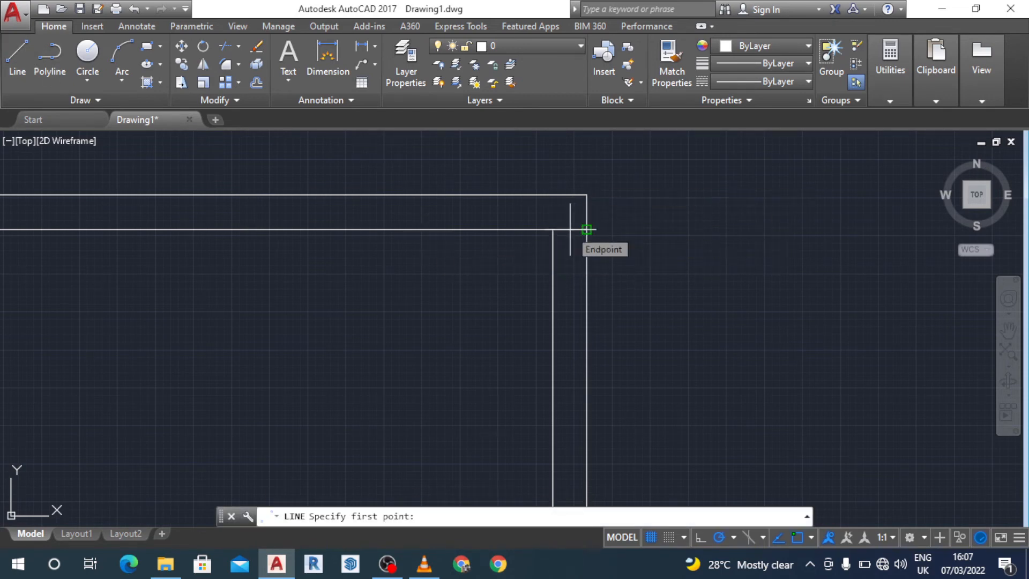
type("mid")
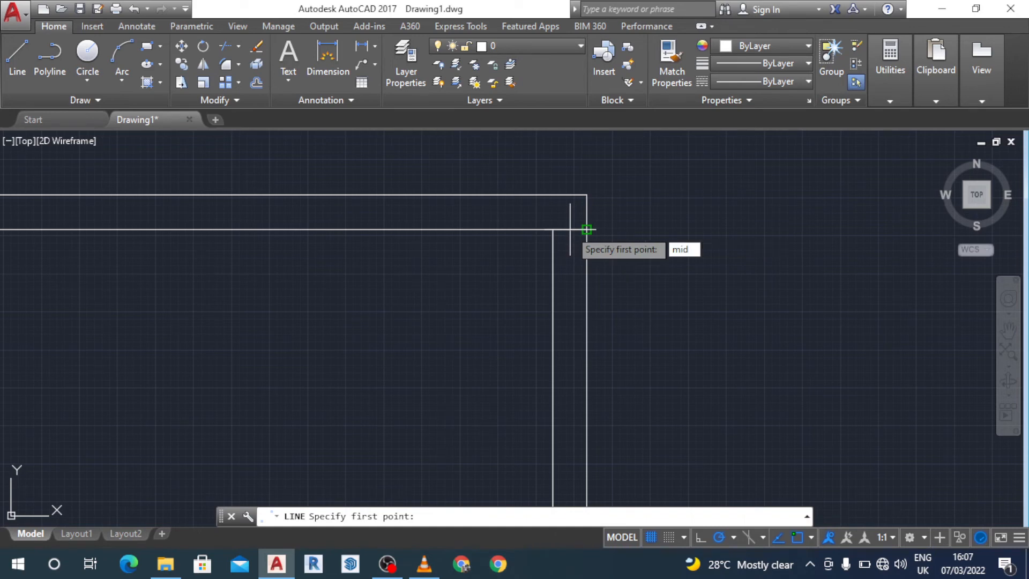
key("Return")
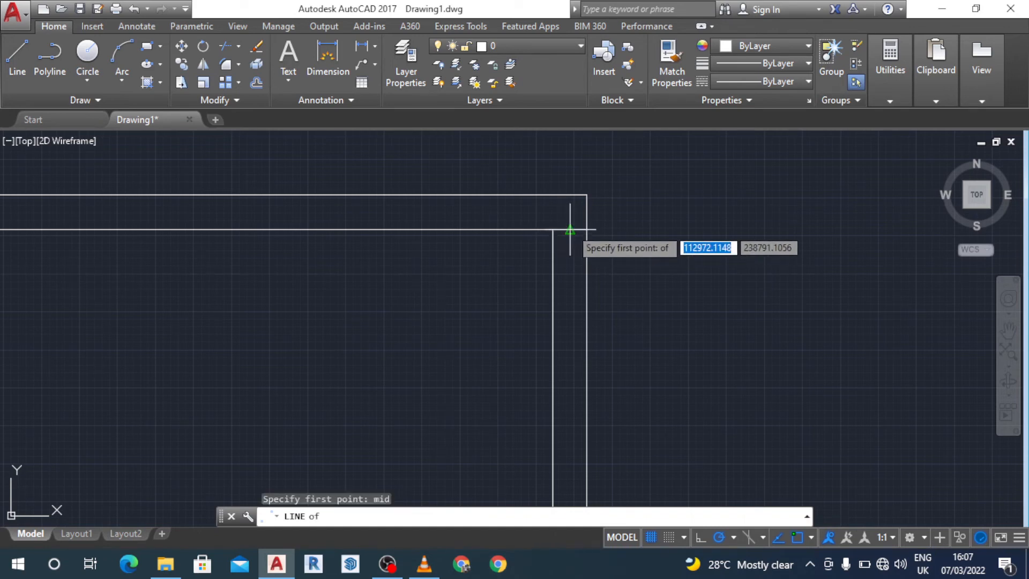
key("Escape")
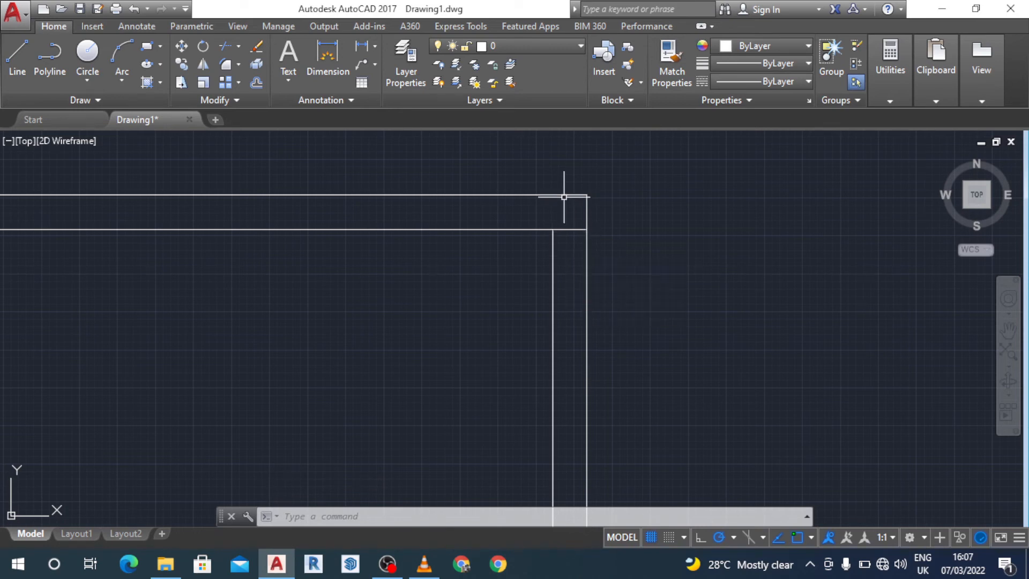
left_click(205, 62)
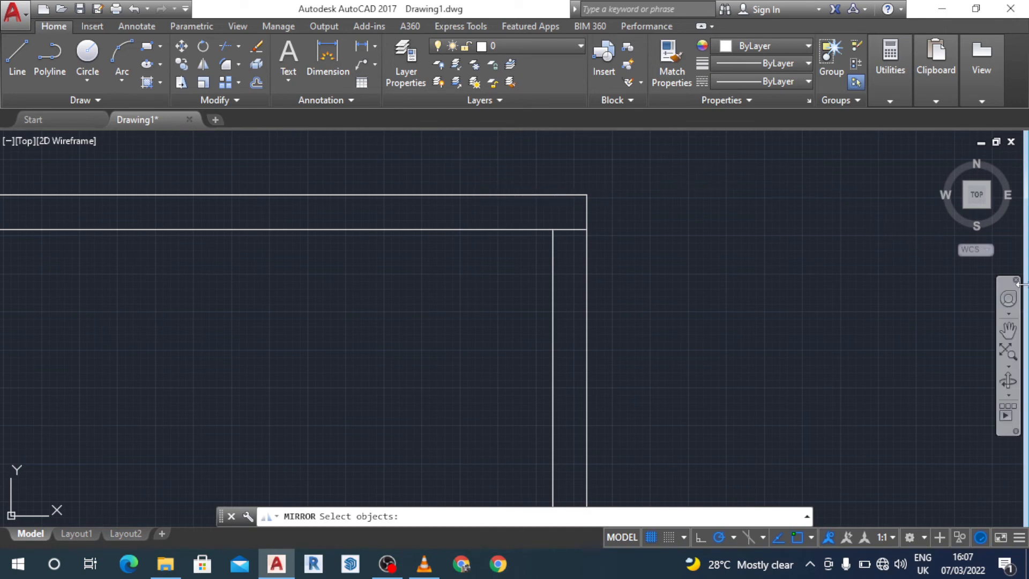
left_click(1008, 298)
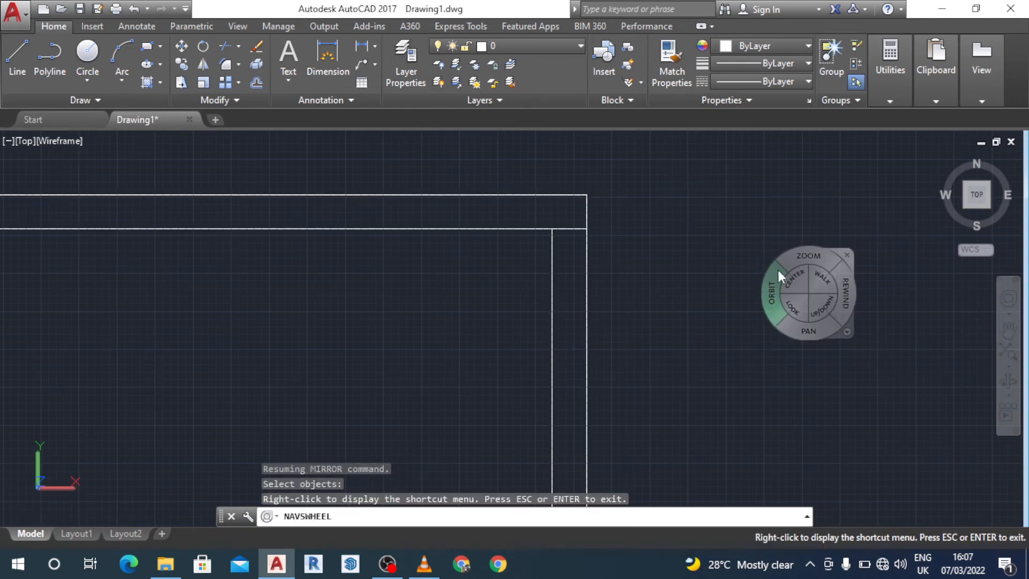
left_click_drag(793, 257, 798, 374)
mouse_move(802, 413)
left_mouse_down()
mouse_move(785, 409)
mouse_move(716, 313)
mouse_move(717, 337)
left_mouse_up()
key("Escape")
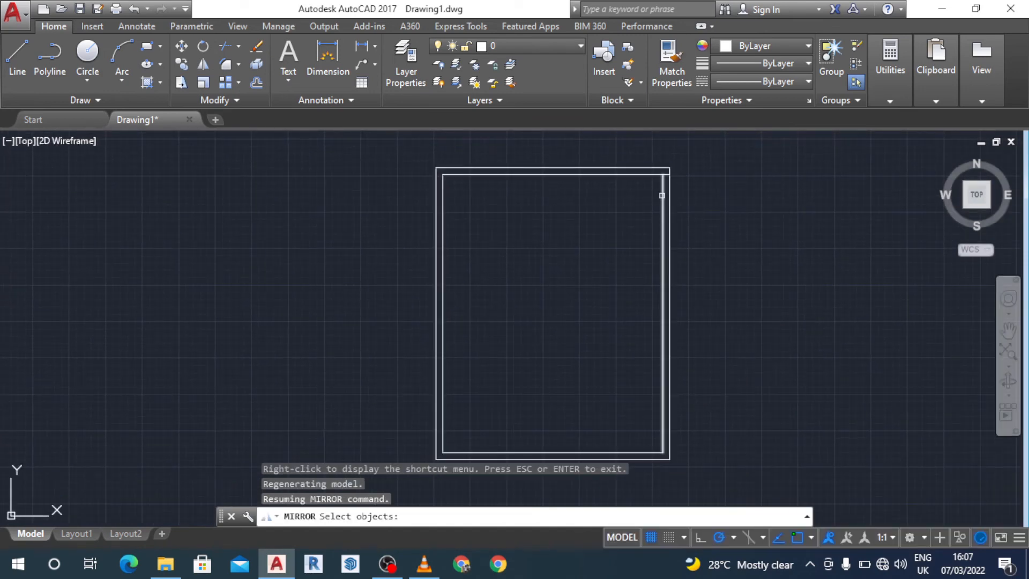
key("Escape")
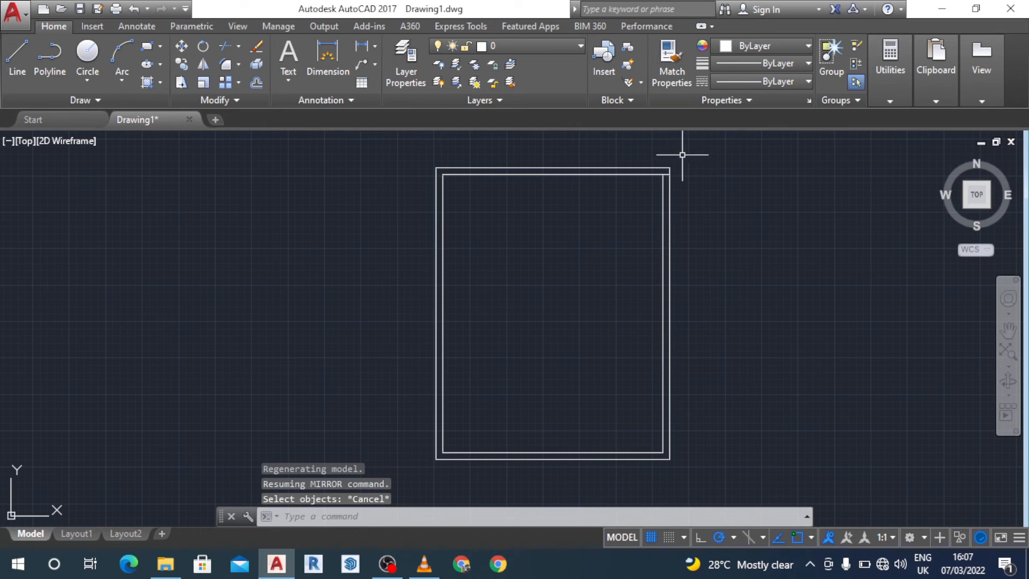
left_click_drag(694, 150, 701, 352)
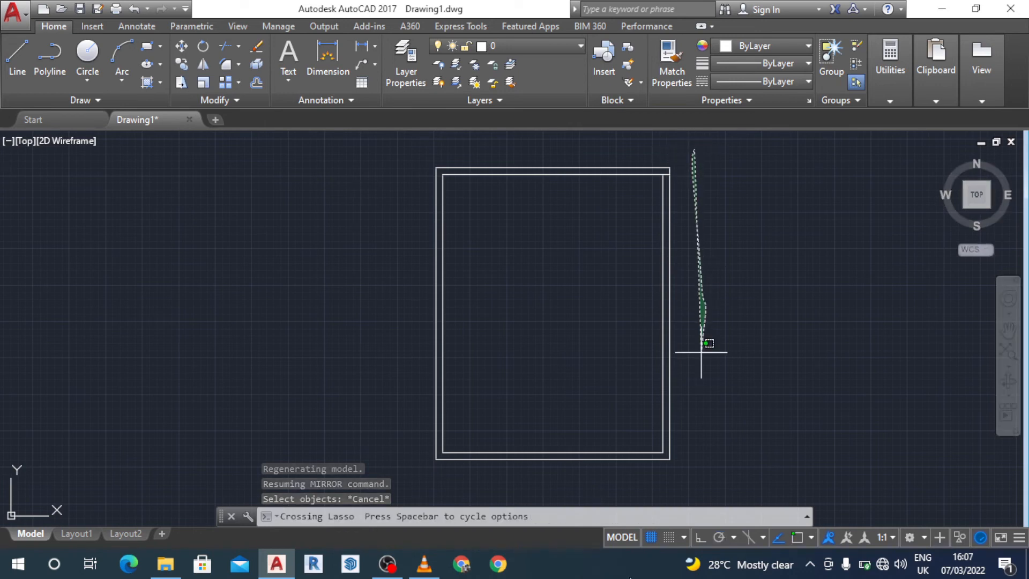
mouse_move(591, 572)
left_mouse_down()
mouse_move(695, 344)
mouse_move(500, 478)
mouse_move(425, 413)
mouse_move(368, 133)
mouse_move(369, 142)
left_mouse_up()
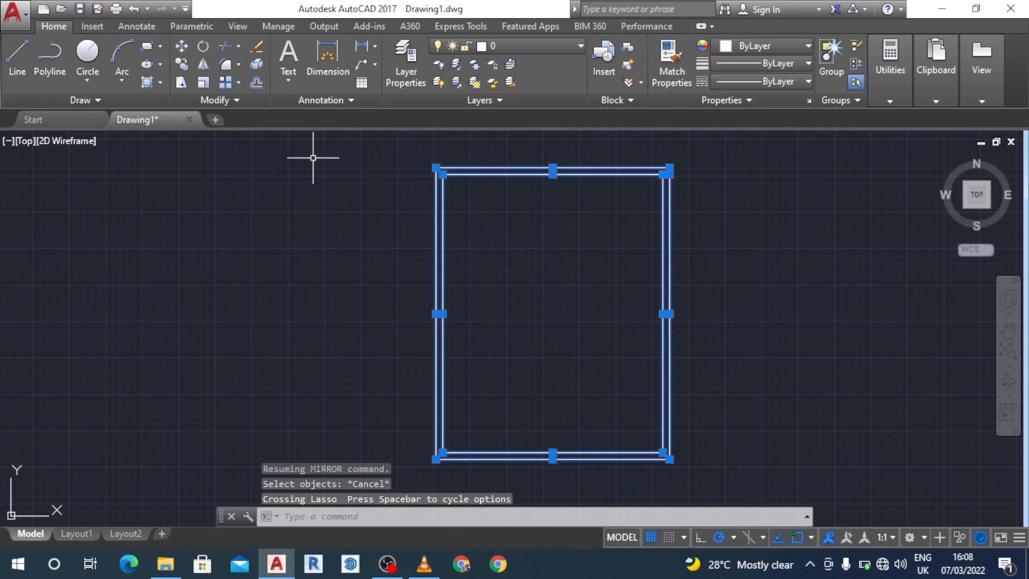
left_click(202, 65)
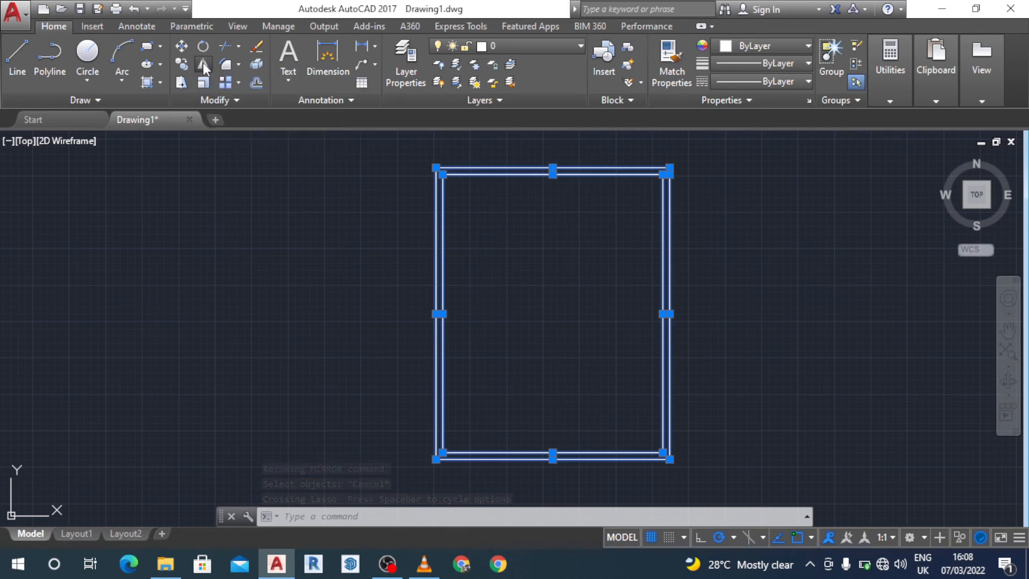
left_click(1008, 300)
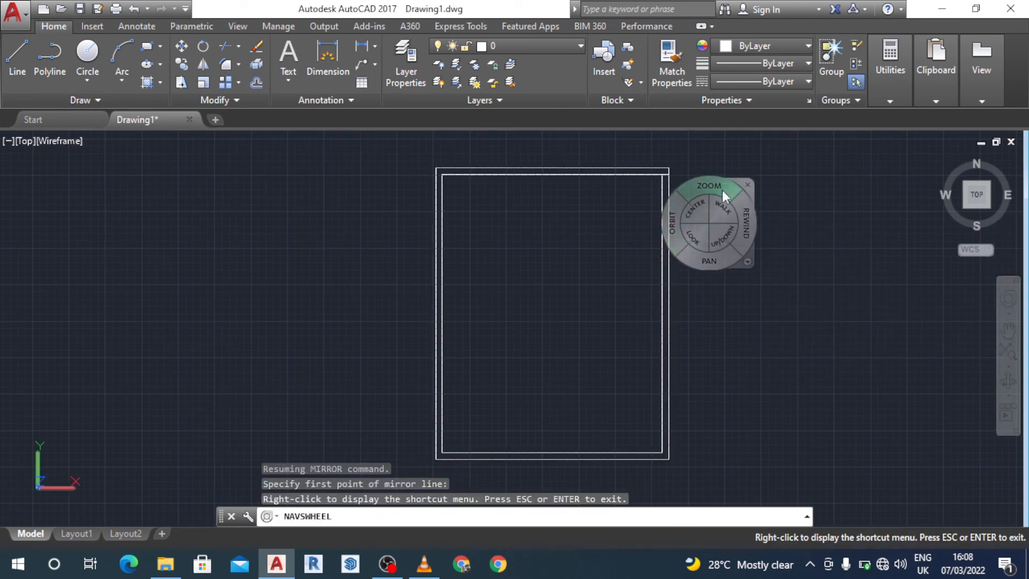
left_click(745, 185)
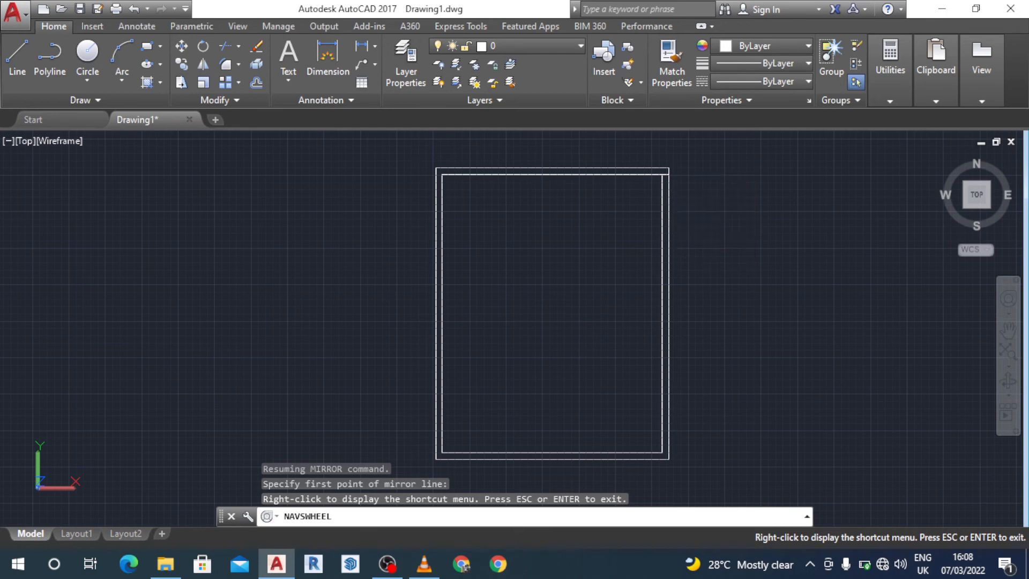
left_click(691, 154)
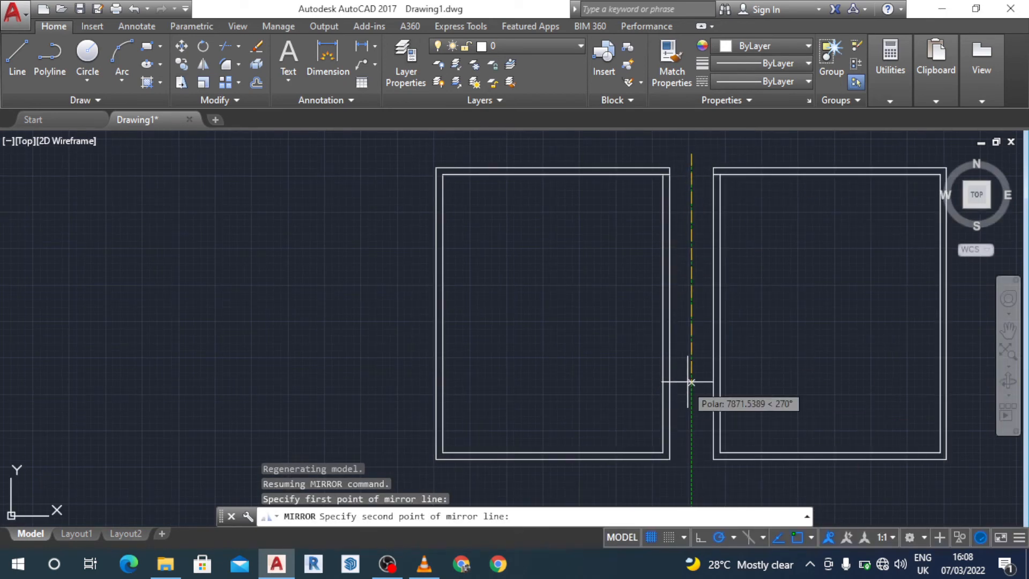
key("Escape")
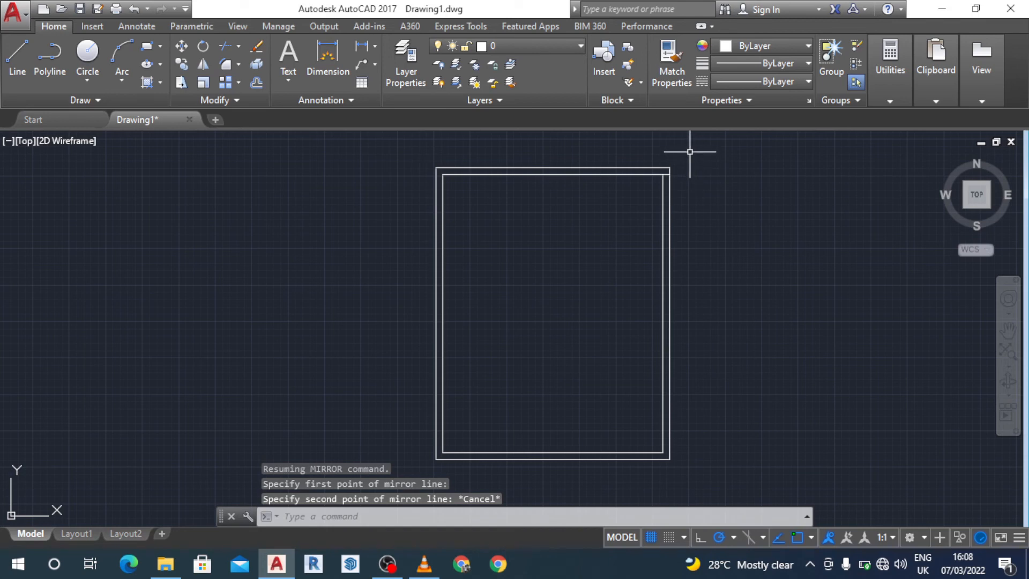
- Mirror the whole double-line rectangle about a vertical line through the midpoint of the short line across the right wall, keeping the source objects
mouse_move(689, 152)
left_mouse_down()
mouse_move(718, 326)
mouse_move(702, 485)
left_mouse_up()
mouse_move(667, 540)
left_mouse_down()
mouse_move(546, 477)
mouse_move(471, 459)
mouse_move(375, 352)
mouse_move(370, 145)
left_mouse_up()
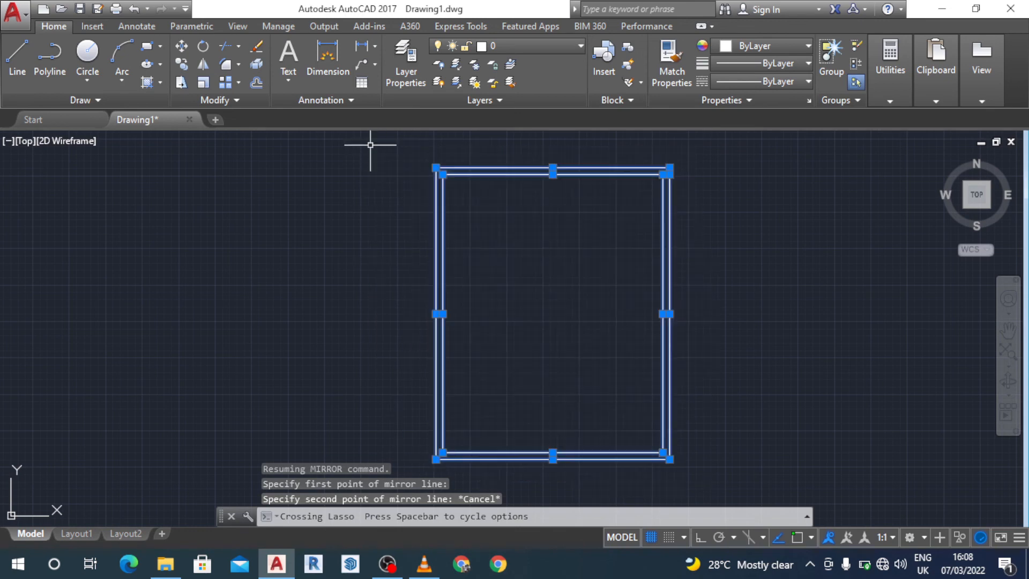
left_click(204, 62)
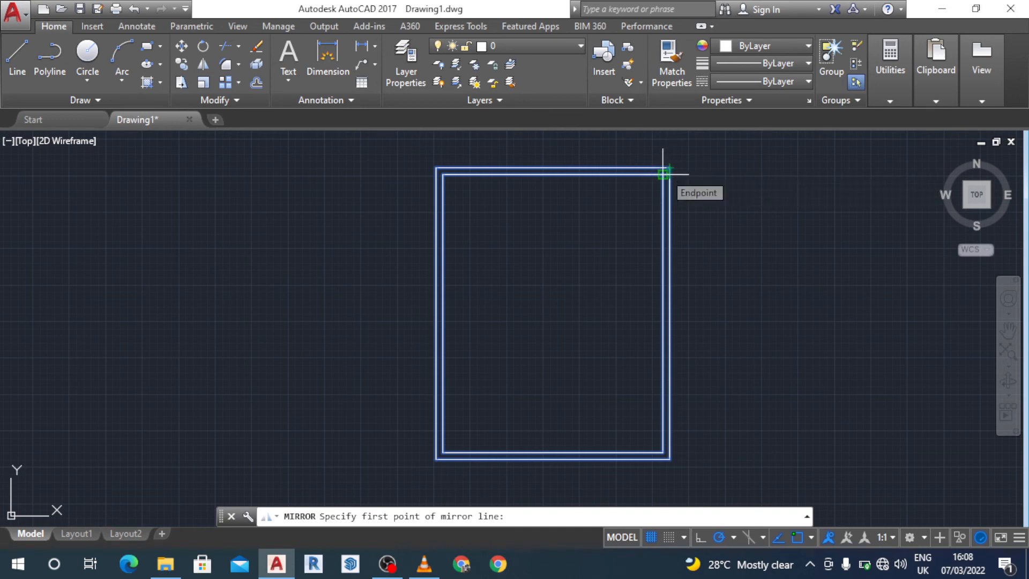
type("mid")
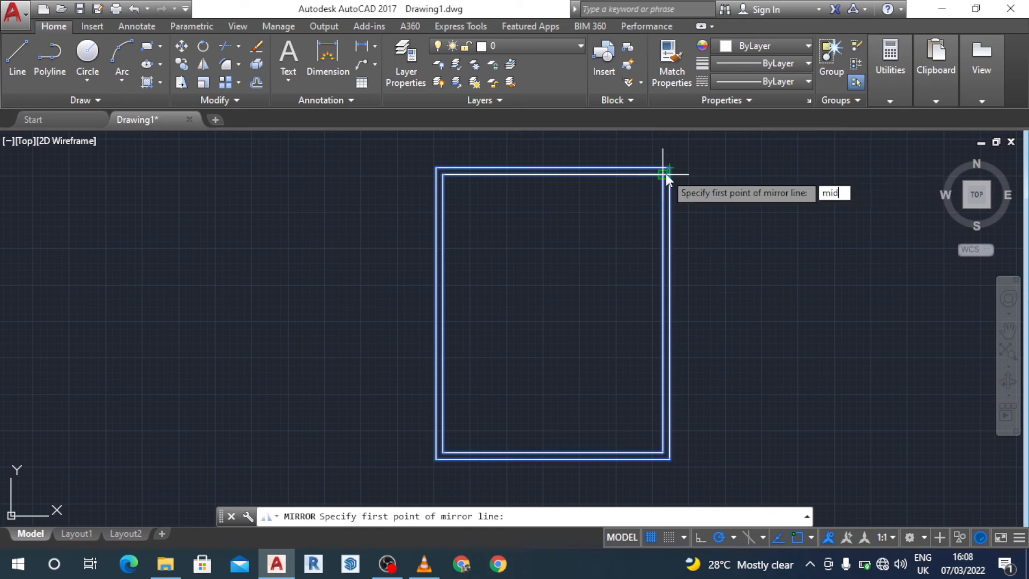
key("Return")
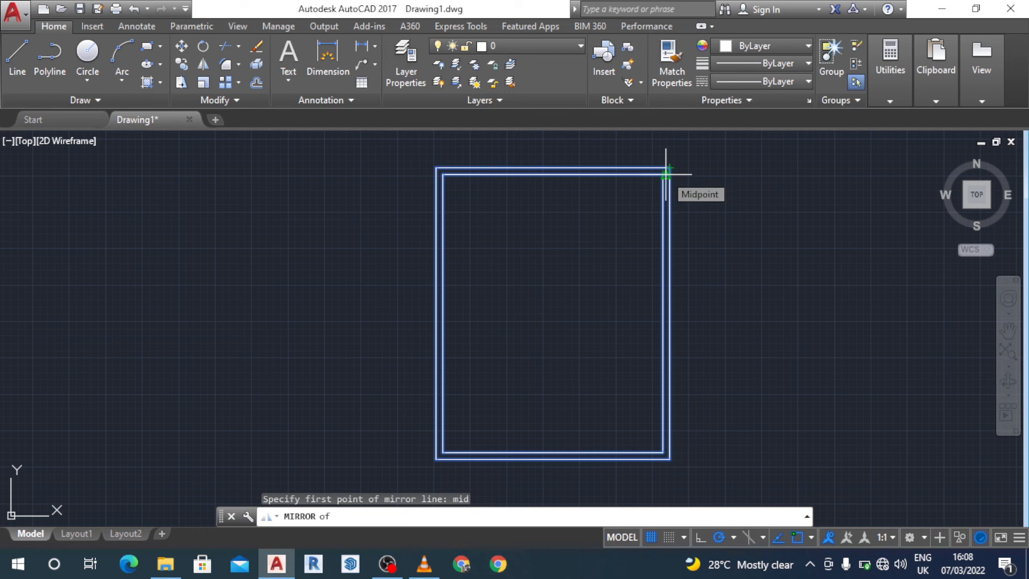
left_click(666, 173)
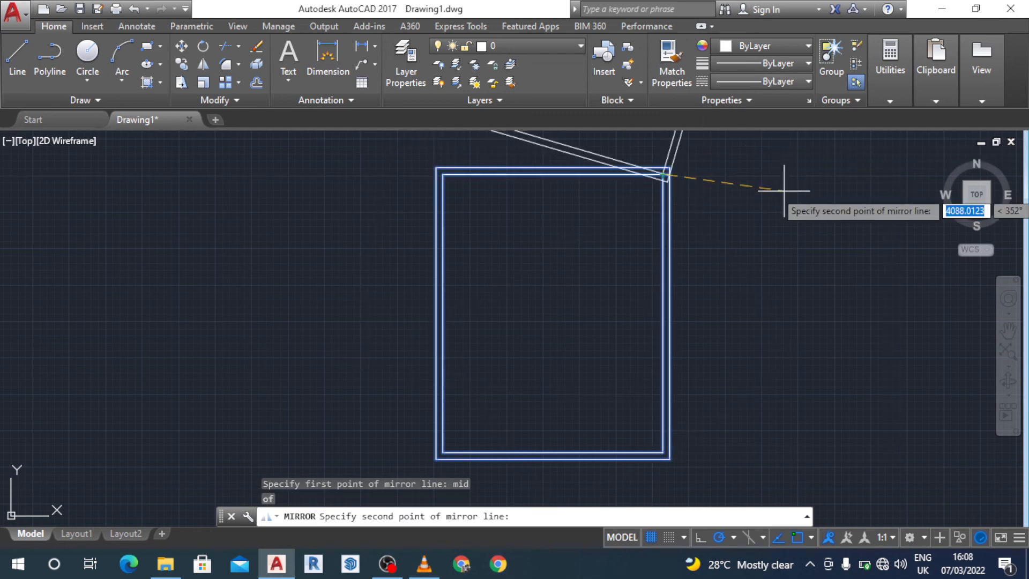
left_click(665, 483)
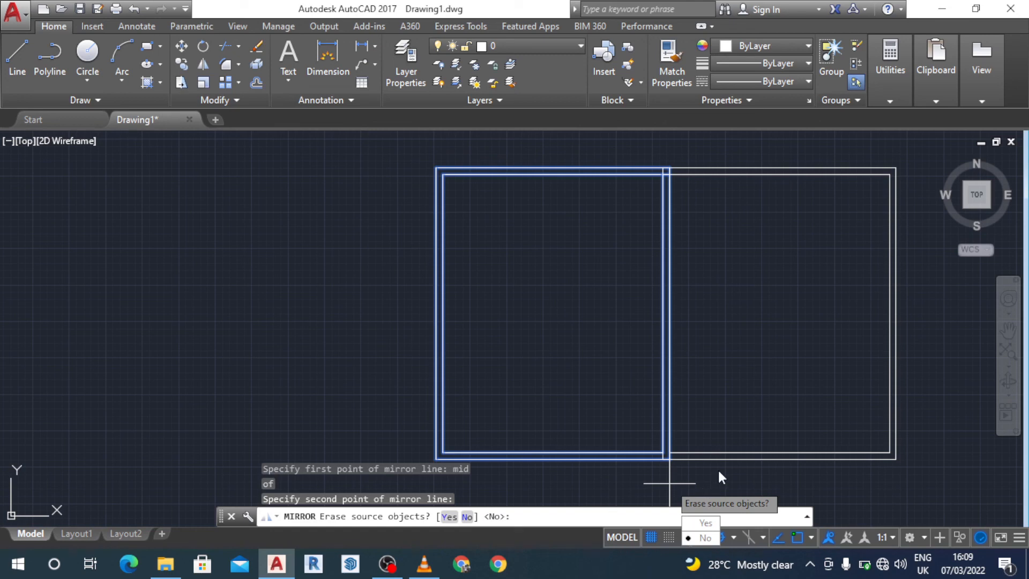
key("Return")
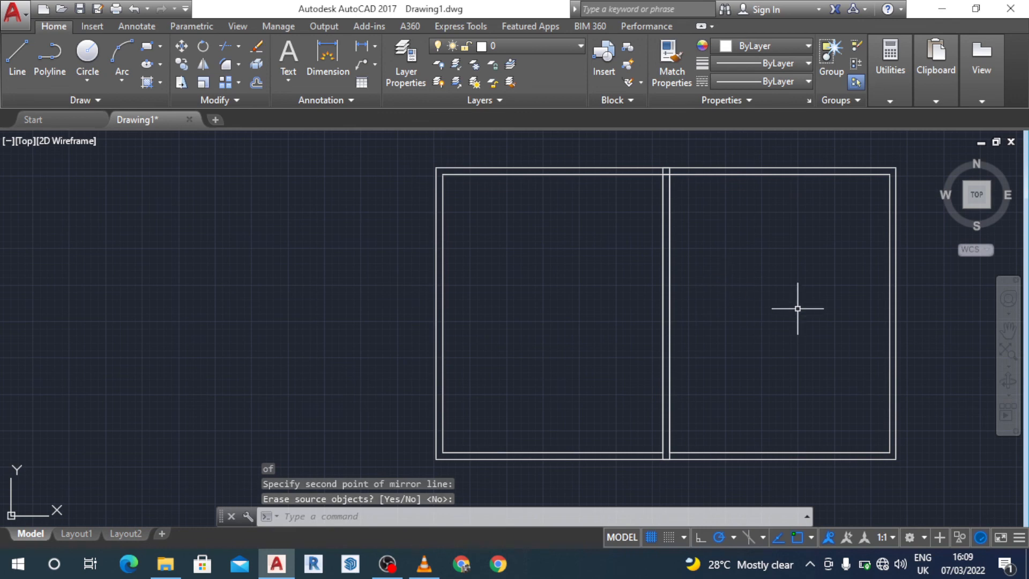
key("Escape")
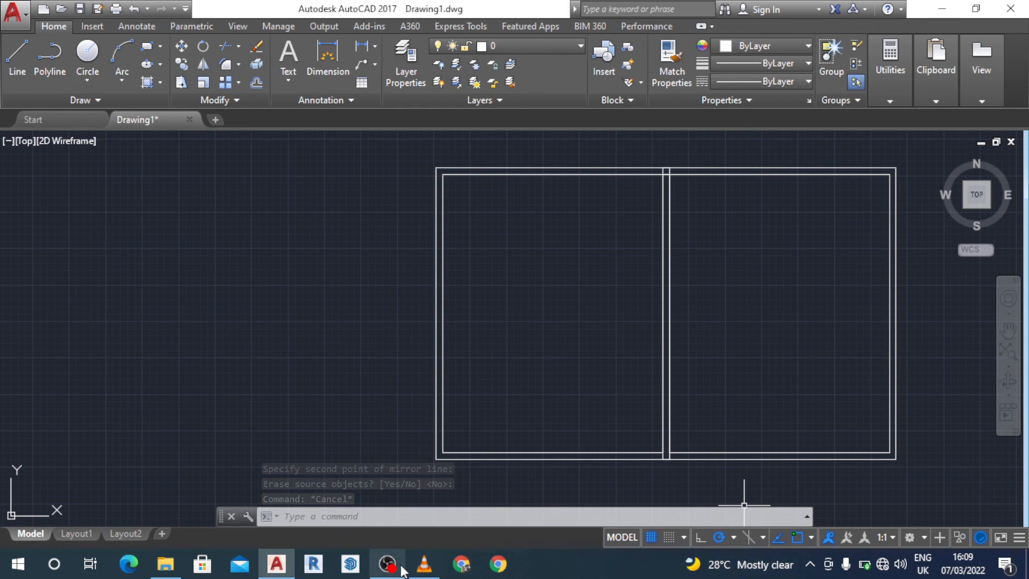
mouse_move(395, 569)
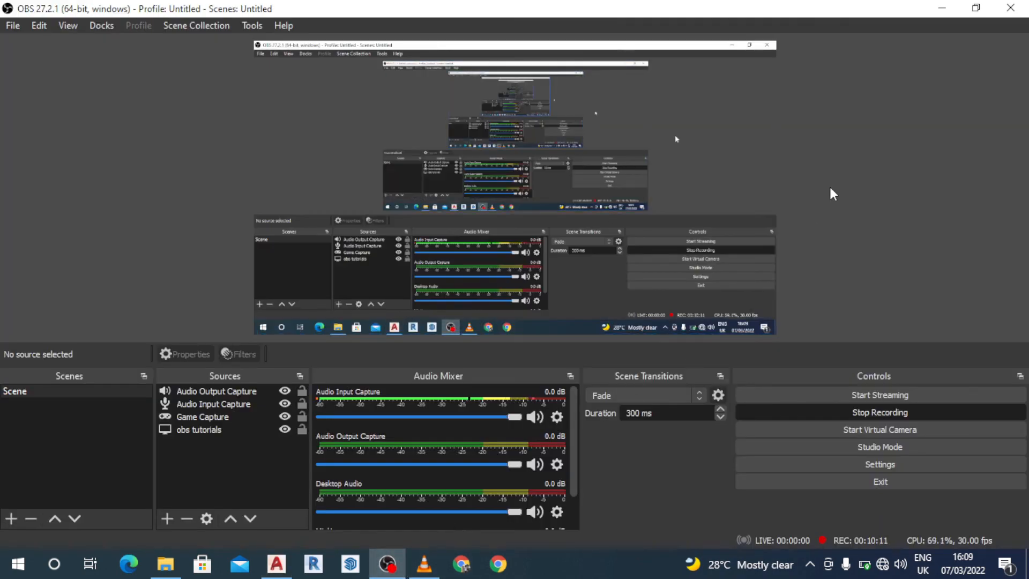
left_click(276, 564)
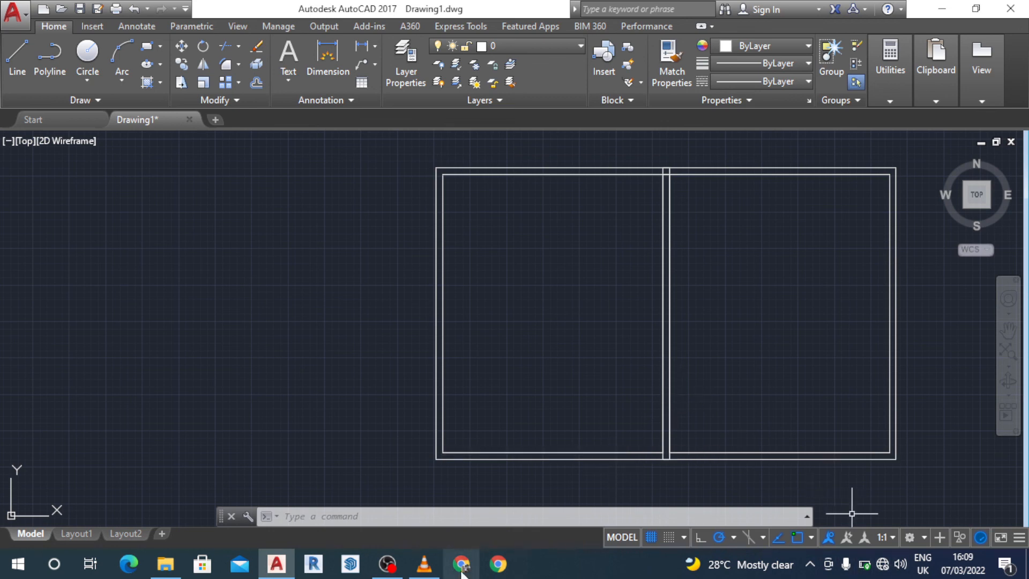
left_click(386, 565)
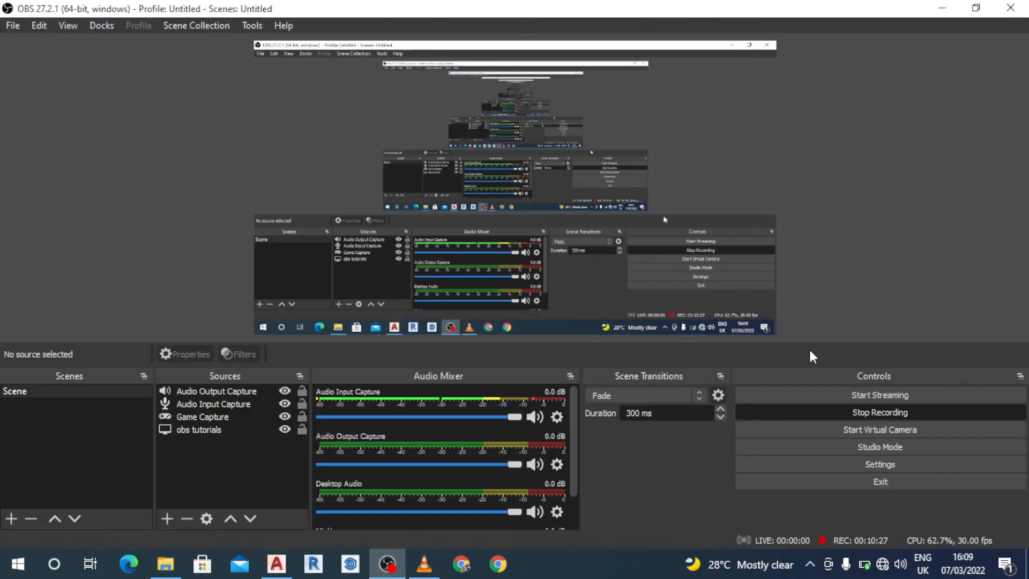